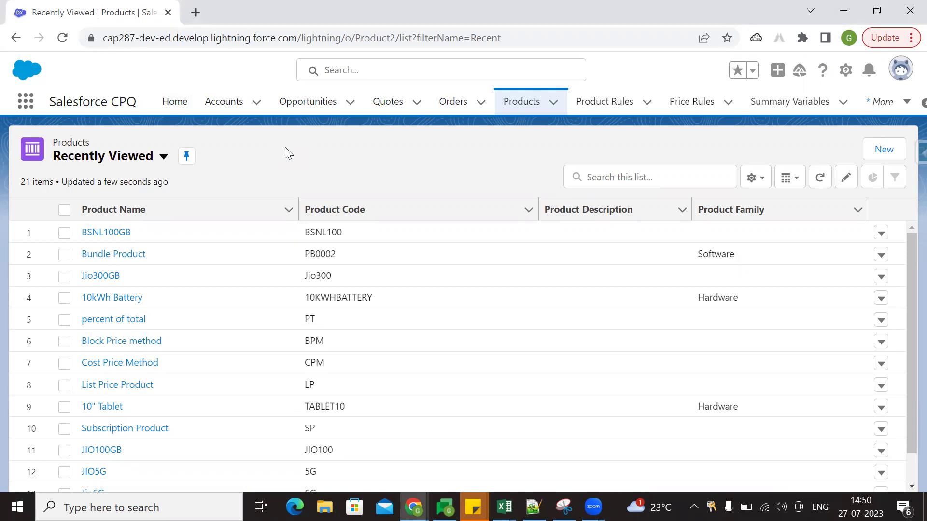
- Open the recently viewed draft quote in a new tab and bring up its line editor
middle_click(389, 117)
left_click(278, 6)
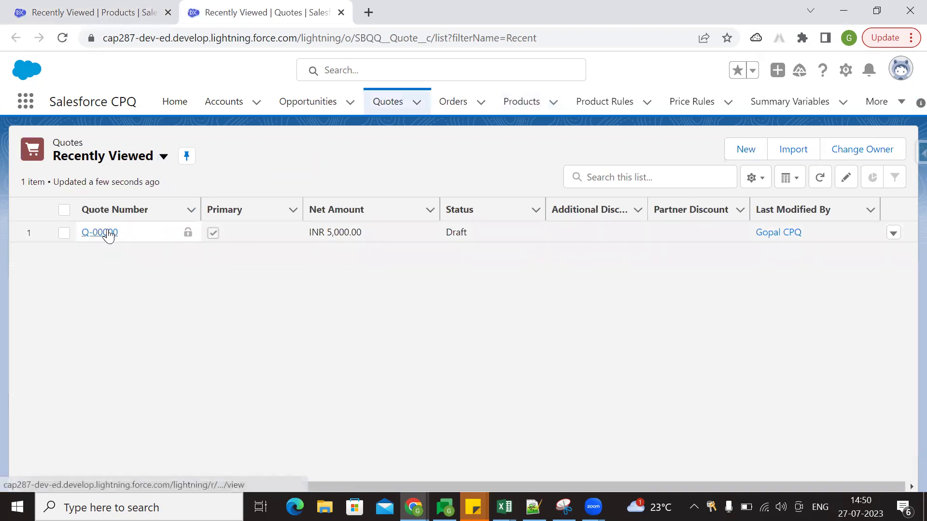
left_click(109, 234)
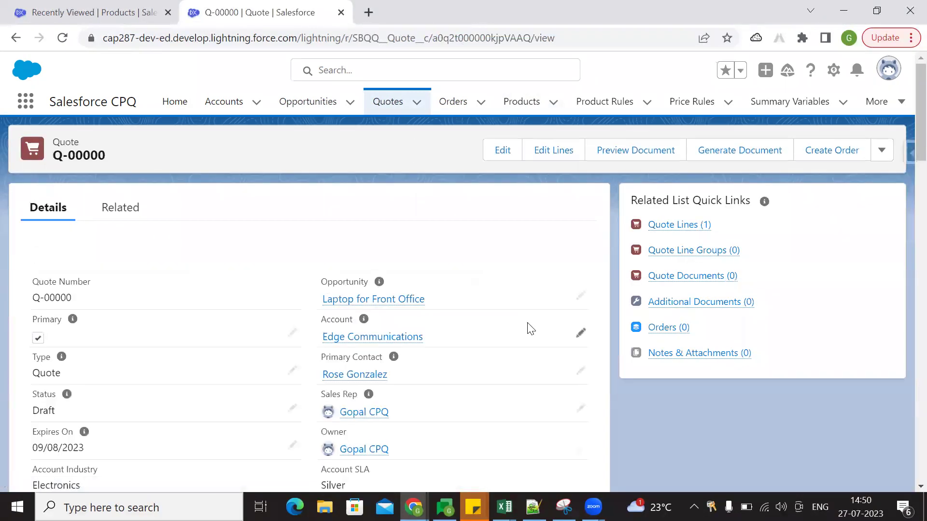
left_click(553, 160)
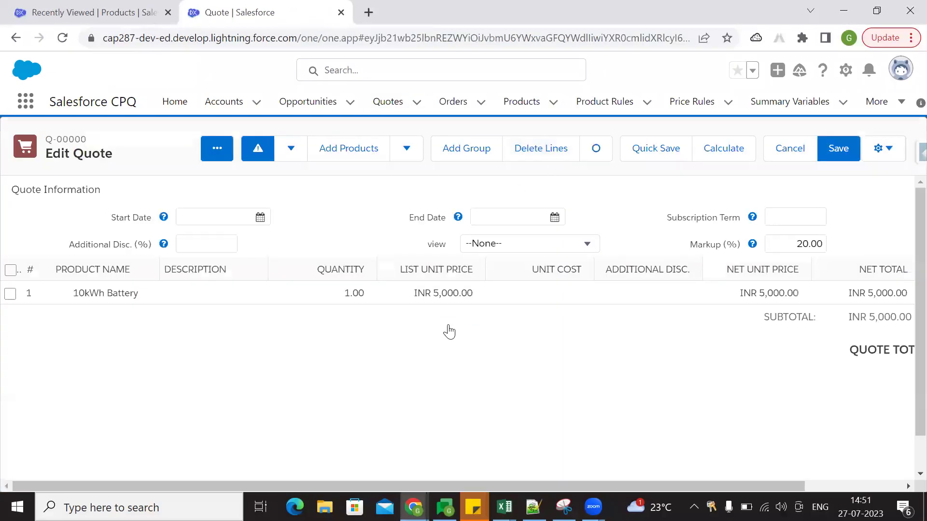
- Expand the 10kWh Battery quote line to show its additional detail fields
left_click_drag(771, 487, 856, 483)
scroll(281, 324, "left", 5)
scroll(867, 471, "right", 1)
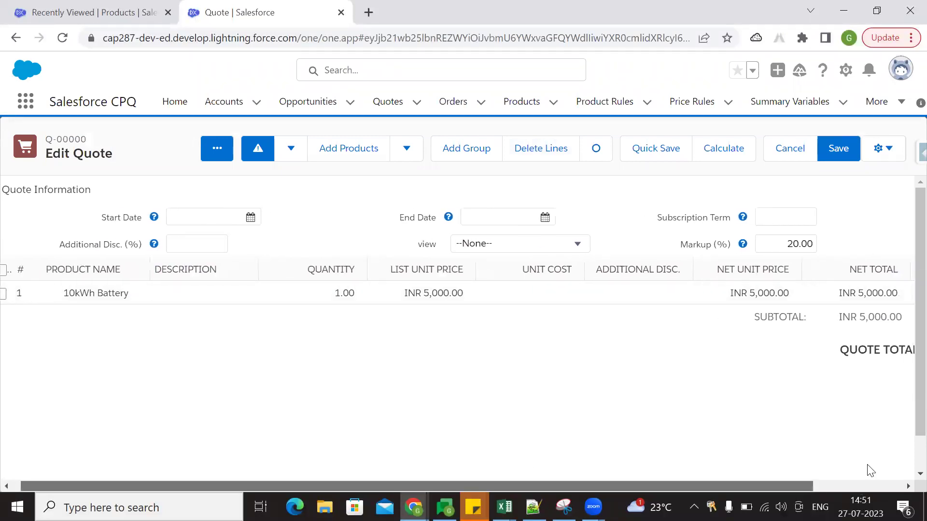
scroll(870, 471, "right", 2)
left_click(885, 292)
left_click_drag(841, 481, 772, 493)
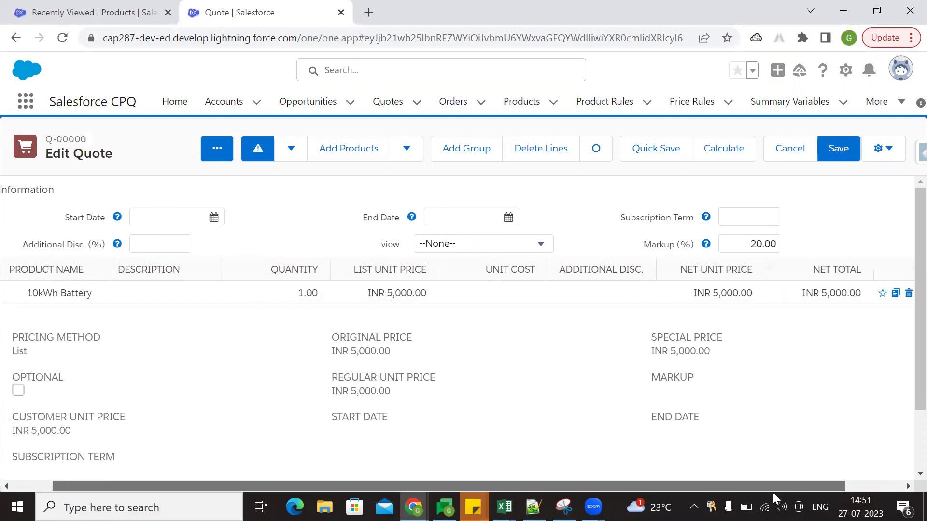
scroll(568, 296, "left", 1)
scroll(531, 314, "down", 2)
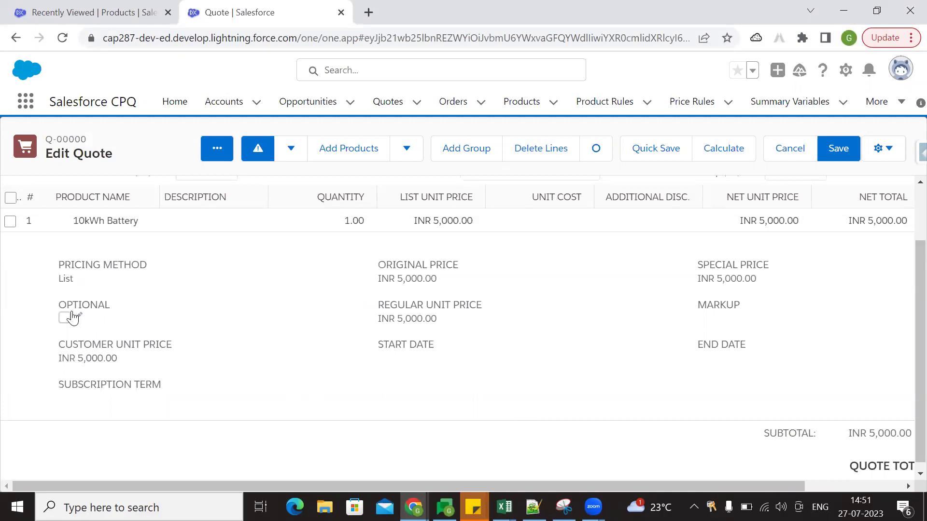
- Try toggling the Optional checkbox in the 10kWh Battery line details
left_click_drag(61, 305, 116, 308)
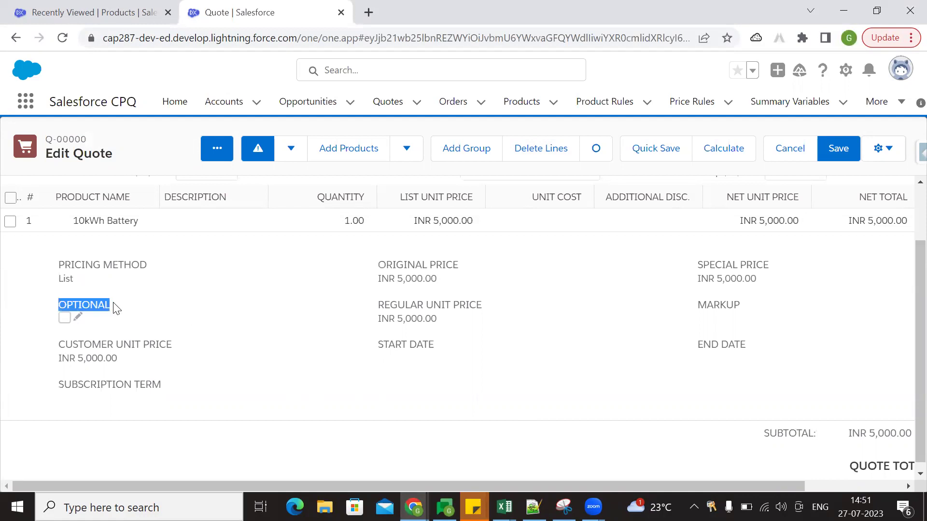
left_click(78, 319)
left_click(64, 320)
left_click(64, 320)
left_click(65, 319)
left_click(64, 320)
left_click(65, 319)
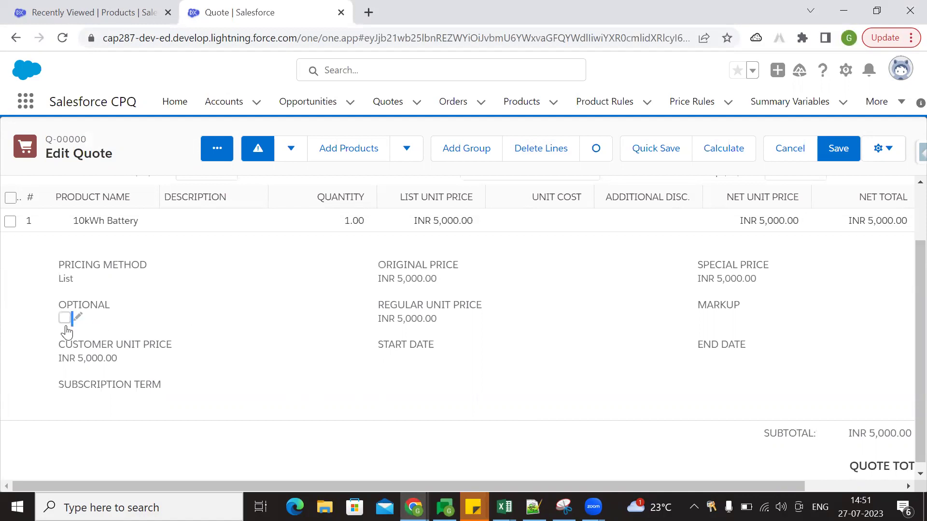
- Mark the 10kWh Battery line as Optional and clear that mark again
left_click_drag(110, 306, 57, 308)
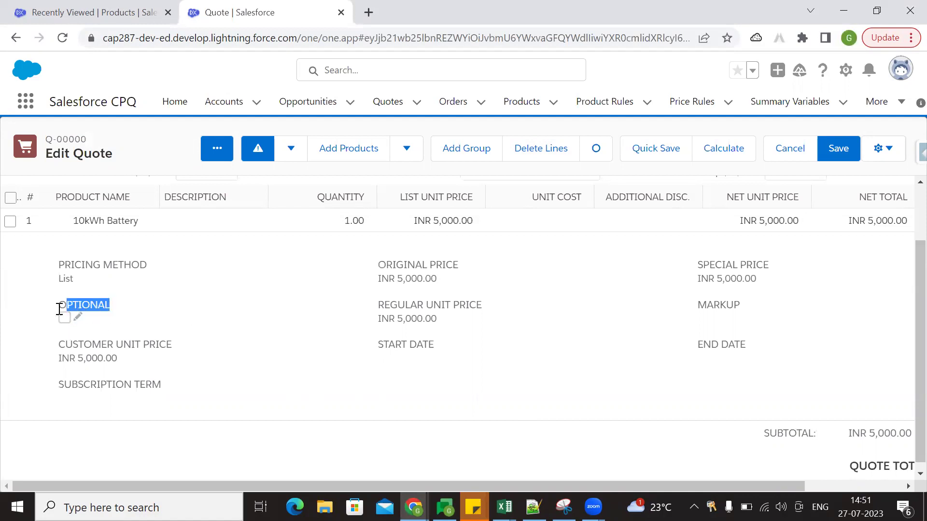
left_click(160, 317)
left_click_drag(58, 305, 123, 307)
left_click(121, 305)
left_click_drag(58, 305, 127, 311)
left_click(66, 319)
left_click(65, 319)
left_click(65, 318)
left_click(65, 319)
left_click(68, 319)
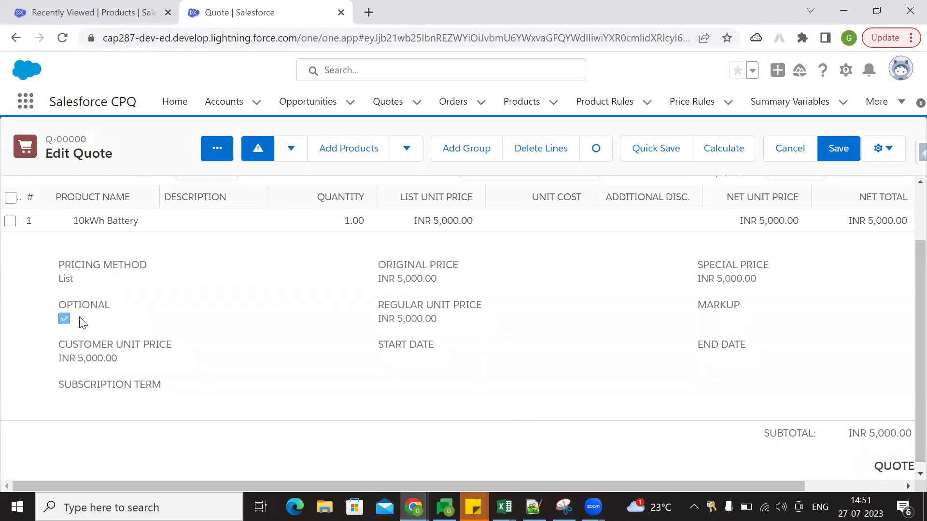
left_click(68, 319)
- Examine the Optional field together with the product name of the 10kWh Battery quote line
left_click_drag(60, 305, 115, 311)
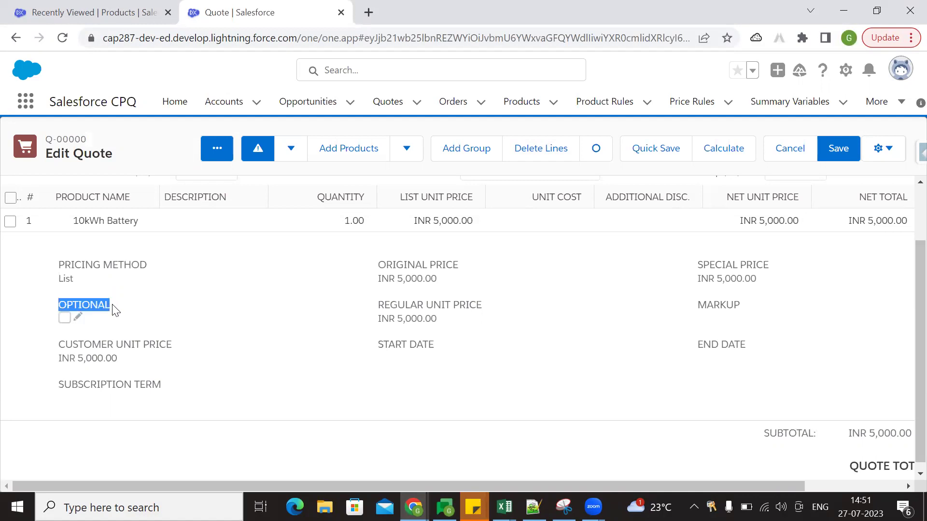
left_click_drag(74, 310, 118, 305)
left_click(120, 308)
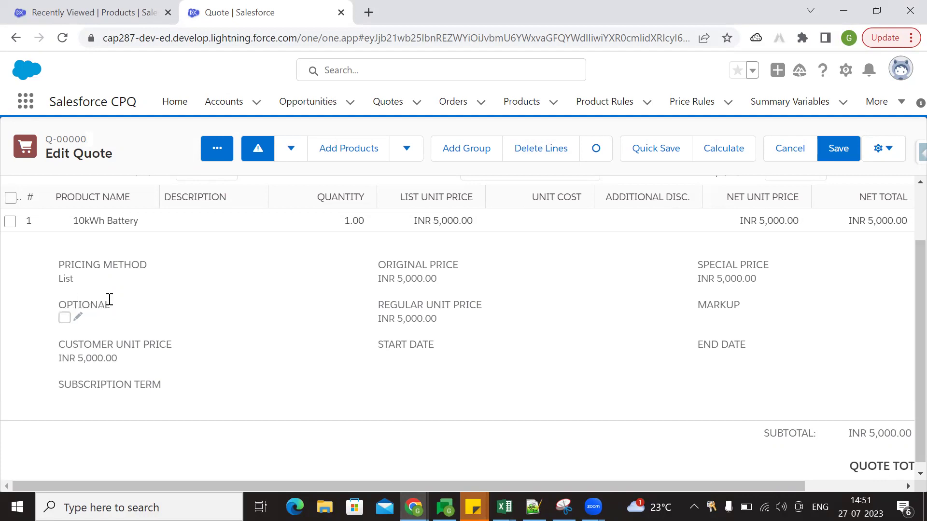
scroll(163, 303, "up", 2)
left_click_drag(77, 294, 141, 292)
left_click(203, 352)
left_click(105, 293)
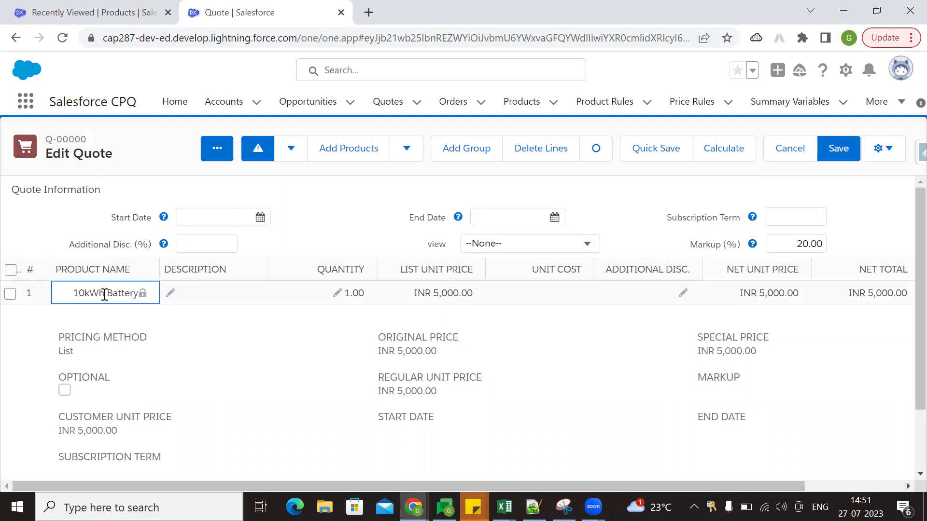
scroll(193, 324, "down", 2)
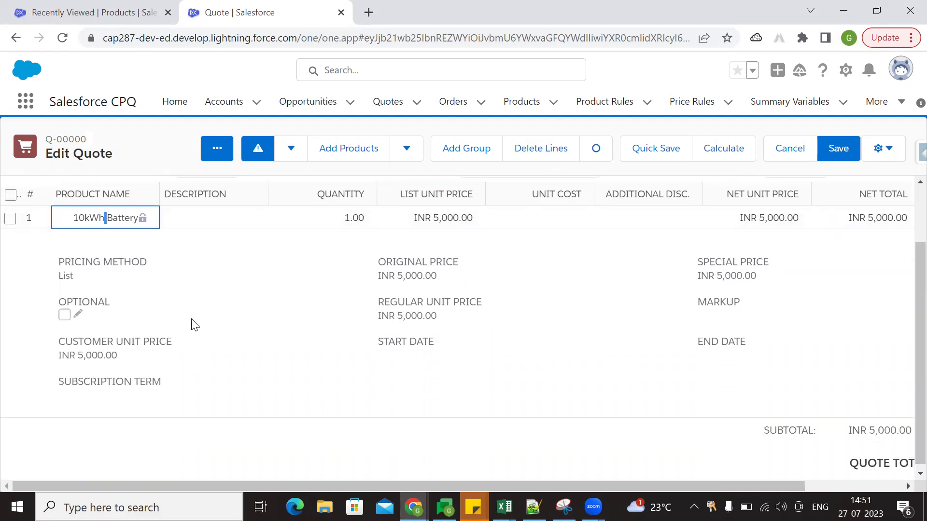
left_click_drag(111, 297, 60, 295)
left_click_drag(114, 303, 56, 297)
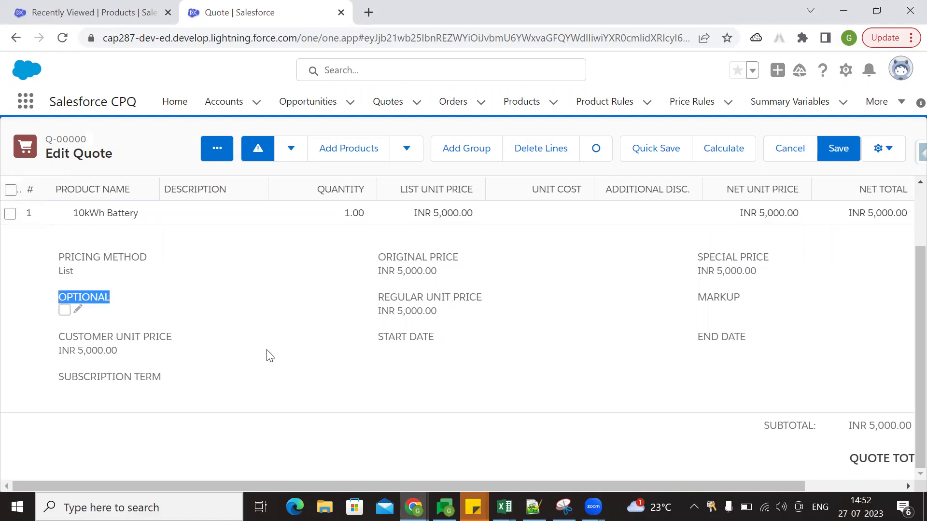
scroll(126, 296, "up", 2)
left_click(124, 290)
left_click(349, 401)
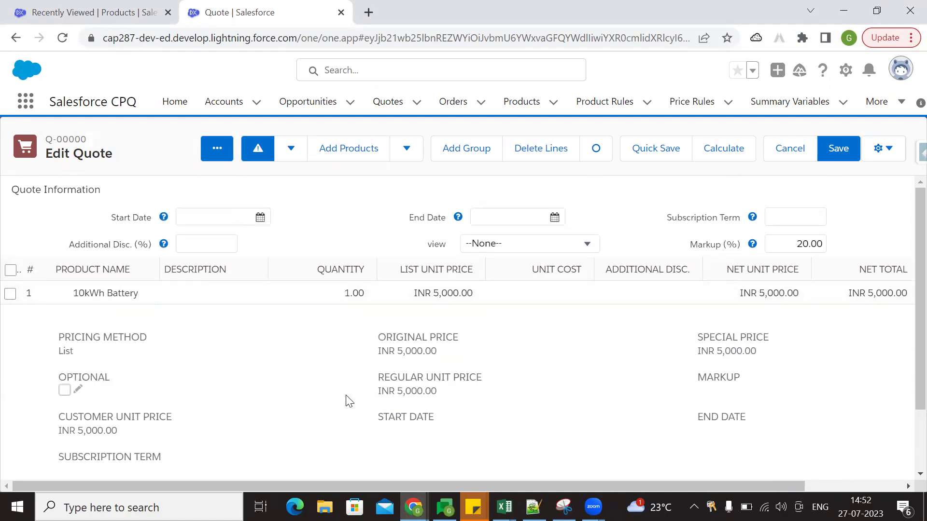
scroll(285, 354, "down", 2)
left_click_drag(61, 306, 120, 315)
left_click(198, 313)
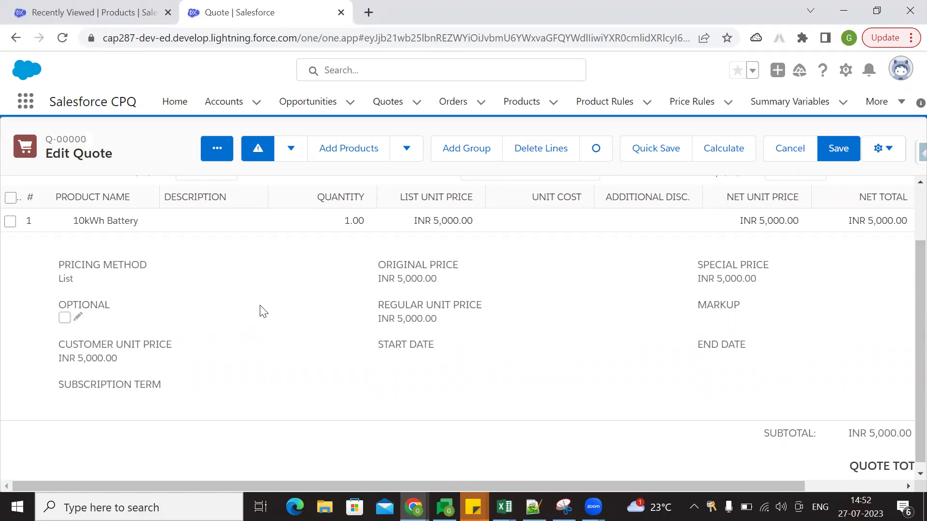
left_click_drag(59, 303, 120, 319)
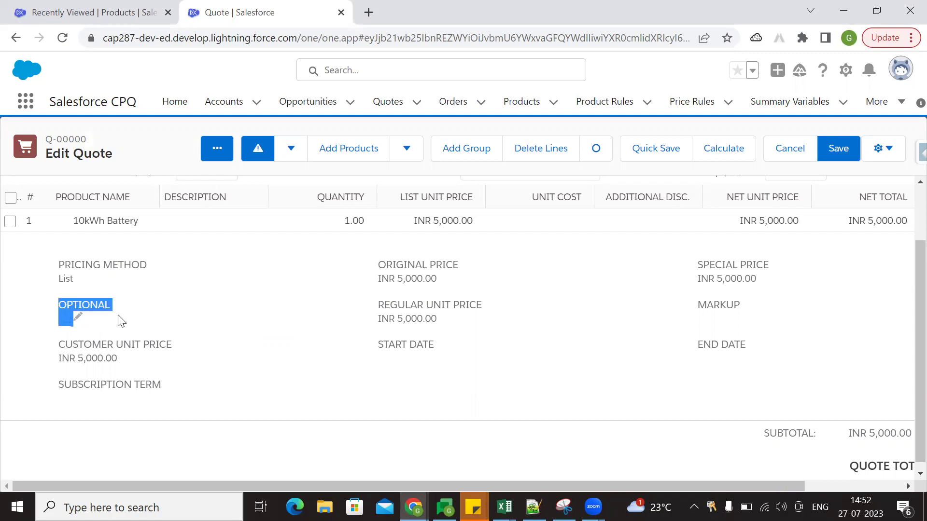
left_click(125, 313)
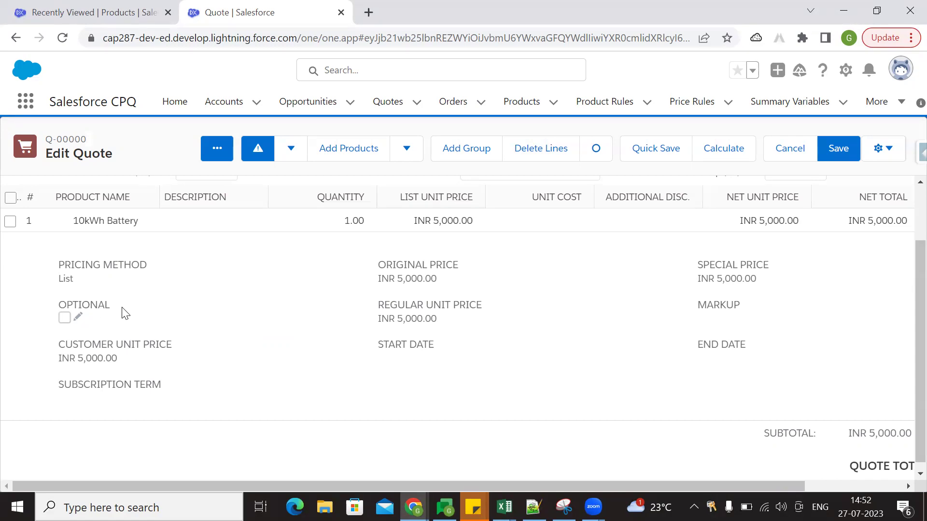
left_click_drag(125, 313, 59, 307)
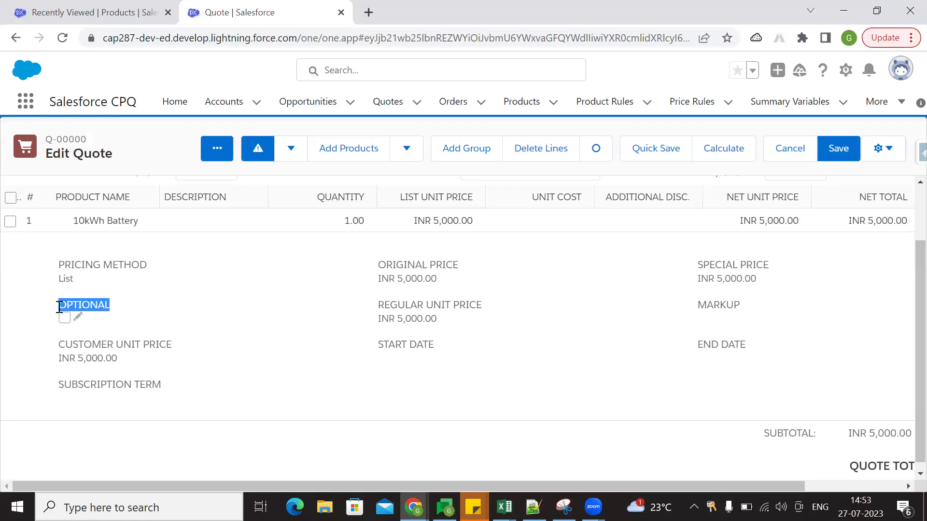
left_click(348, 347)
scroll(351, 352, "up", 2)
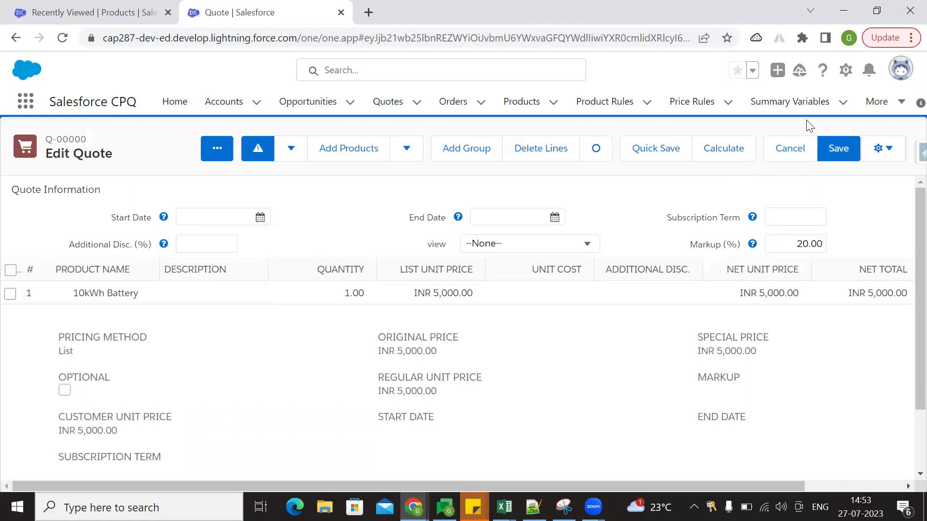
- Find Custom Scripts by searching the available items for "custom sc" and open its list in a new tab
left_click(899, 103)
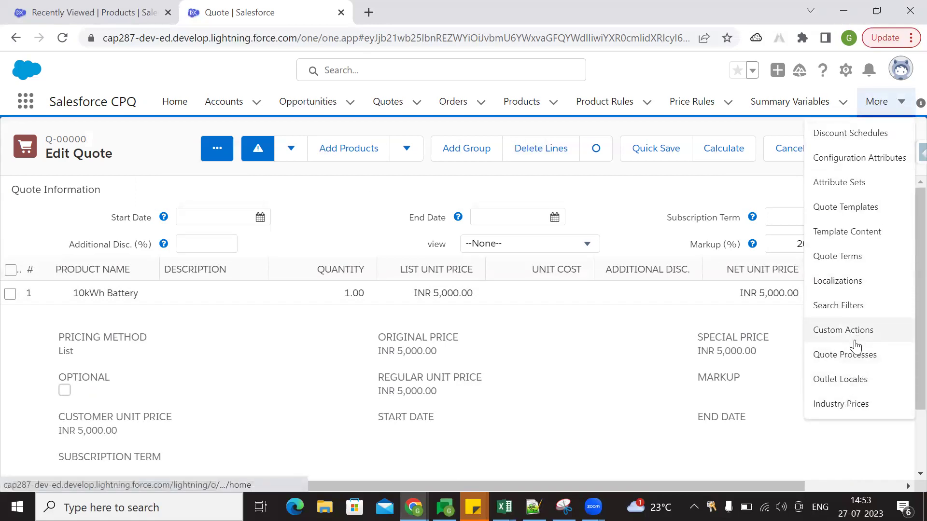
left_click(25, 100)
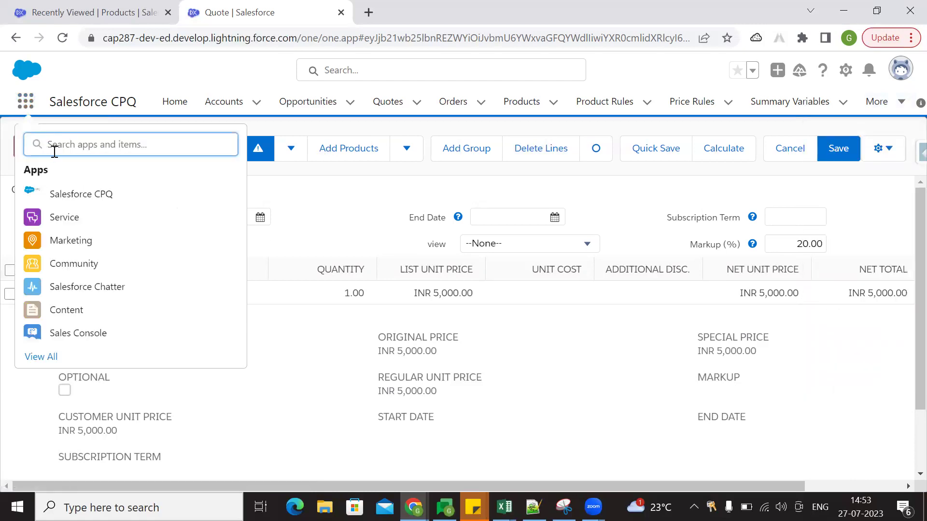
type("cu")
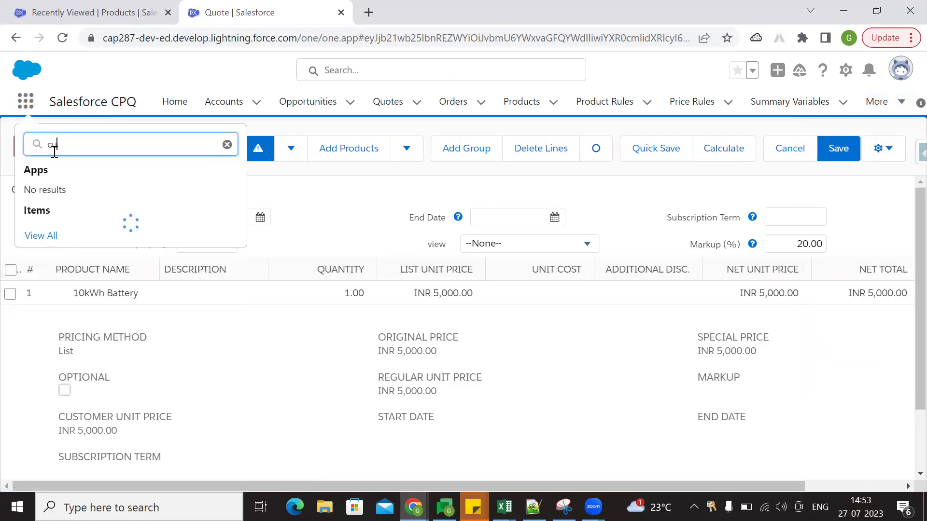
type("stom ")
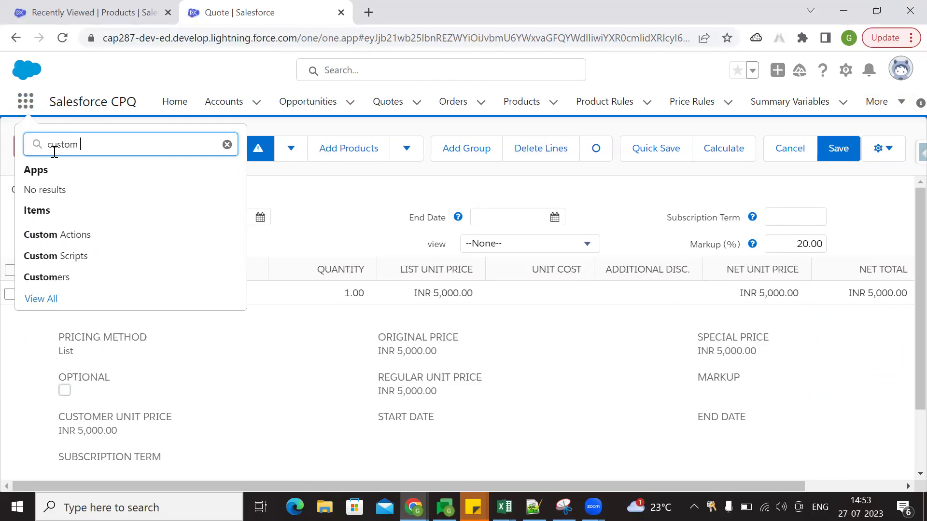
type("sc")
left_click(61, 240, "ctrl")
left_click(411, 10)
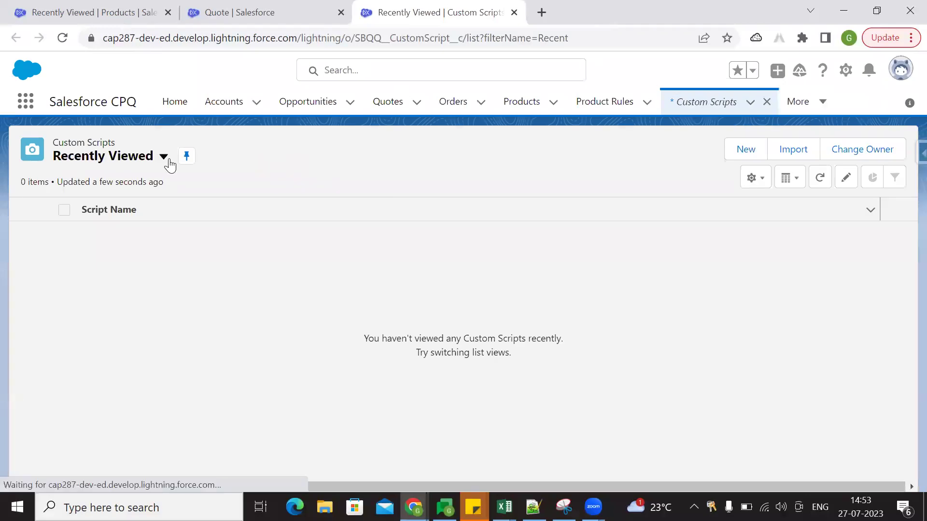
- Switch the Custom Scripts list view to All and start a new custom script record
left_click(163, 157)
left_click(112, 211)
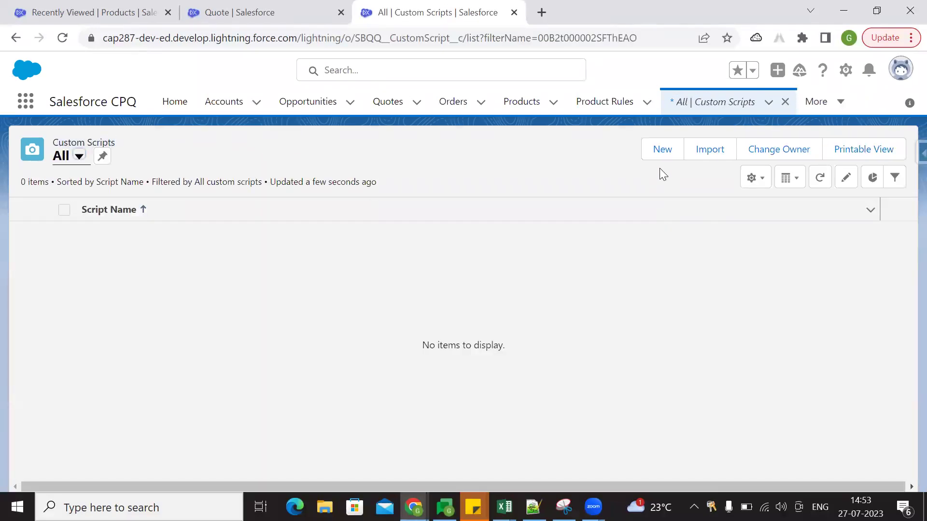
left_click(661, 151)
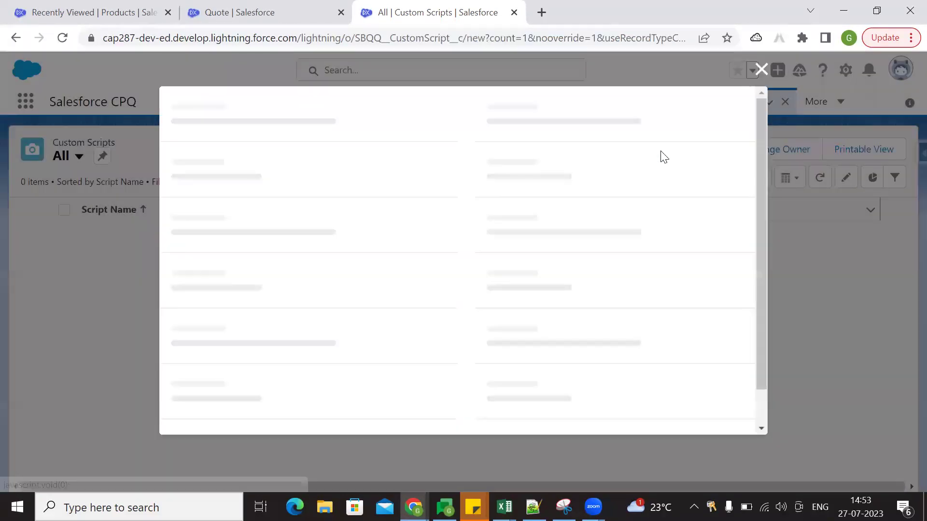
- Examine the Code, Quote Fields, Quote Line Fields and Quote Line Group Fields boxes of the new custom script form, enlarging the Code box
left_click(204, 245)
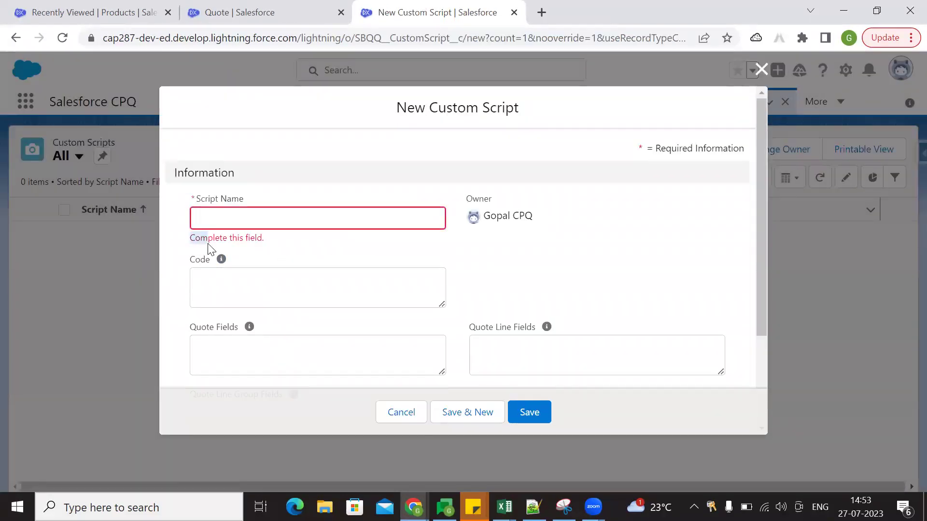
left_click(191, 262)
left_click_drag(443, 301, 457, 424)
scroll(551, 304, "down", 4)
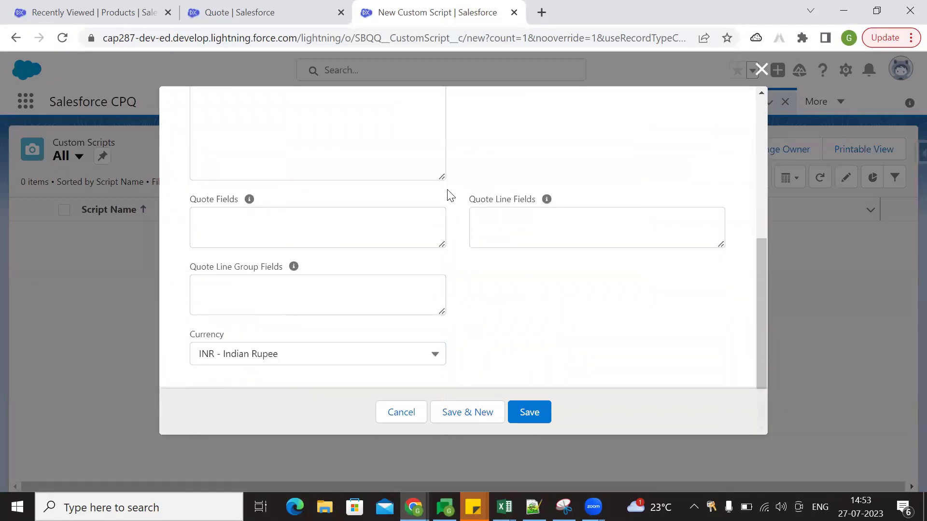
left_click_drag(445, 193, 445, 362)
scroll(406, 289, "up", 8)
scroll(380, 288, "down", 3)
scroll(577, 261, "up", 4)
scroll(627, 252, "down", 8)
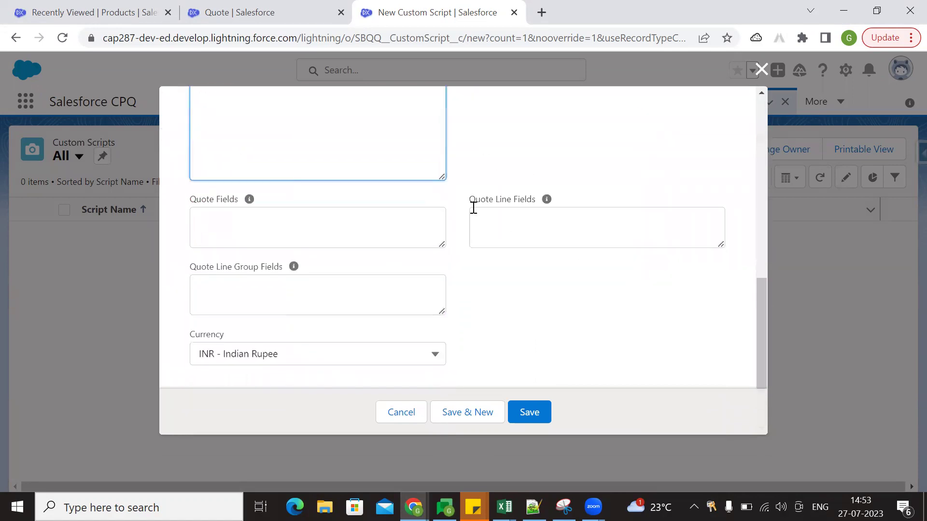
left_click_drag(441, 176, 444, 126)
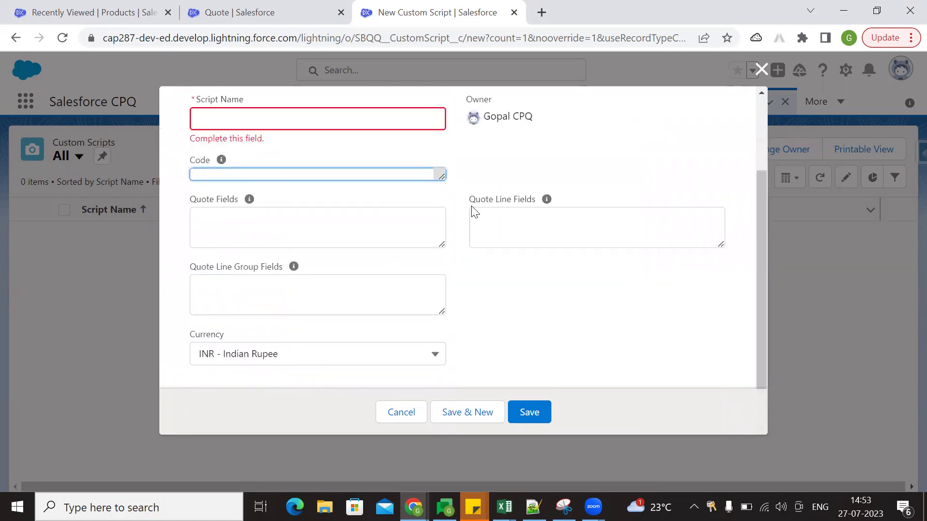
left_click_drag(440, 176, 442, 241)
left_click(271, 191)
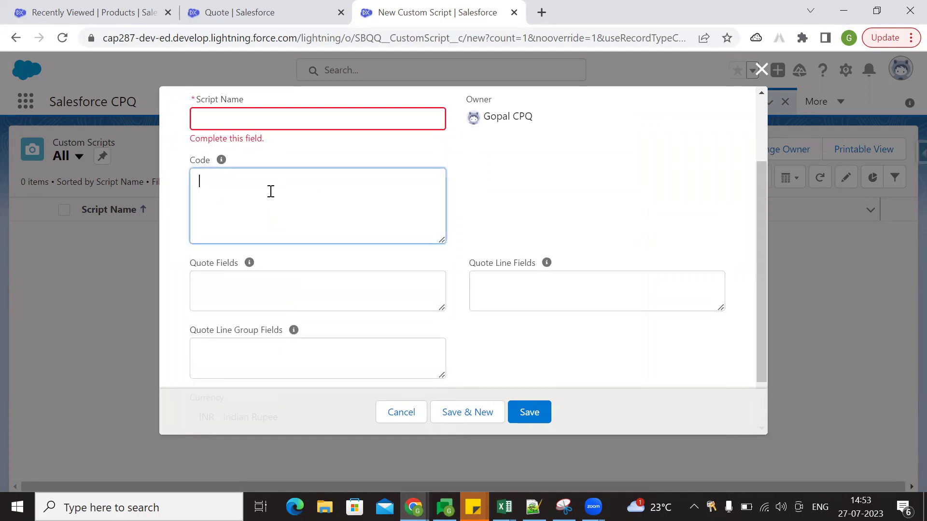
left_click(518, 173)
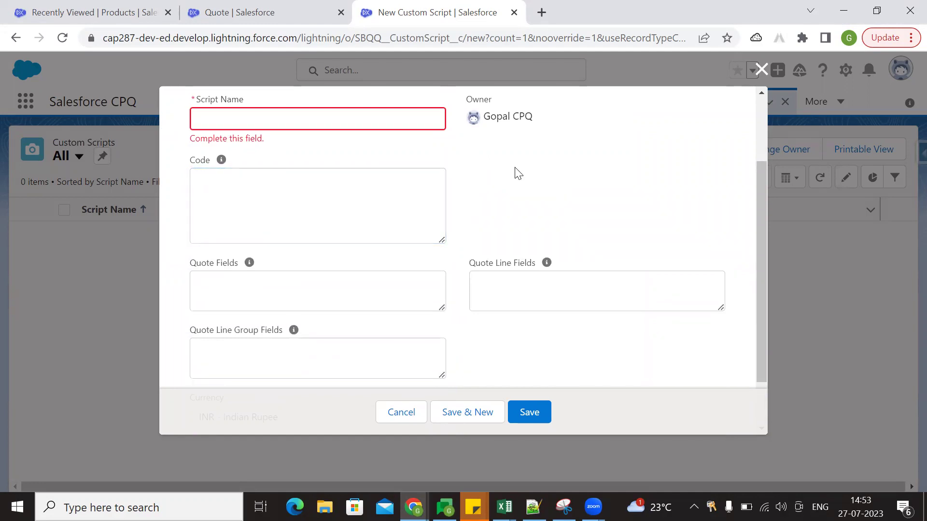
scroll(514, 321, "down", 2)
left_click(232, 227)
- Clear and close the item search on the quote, and examine the quote lines alongside the Quote Line Fields box of the new custom script
left_click(282, 10)
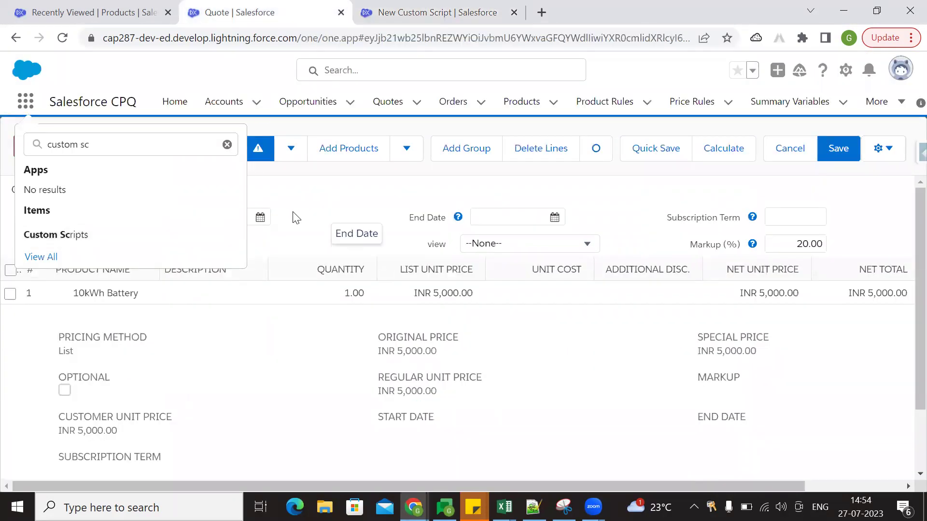
left_click(227, 144)
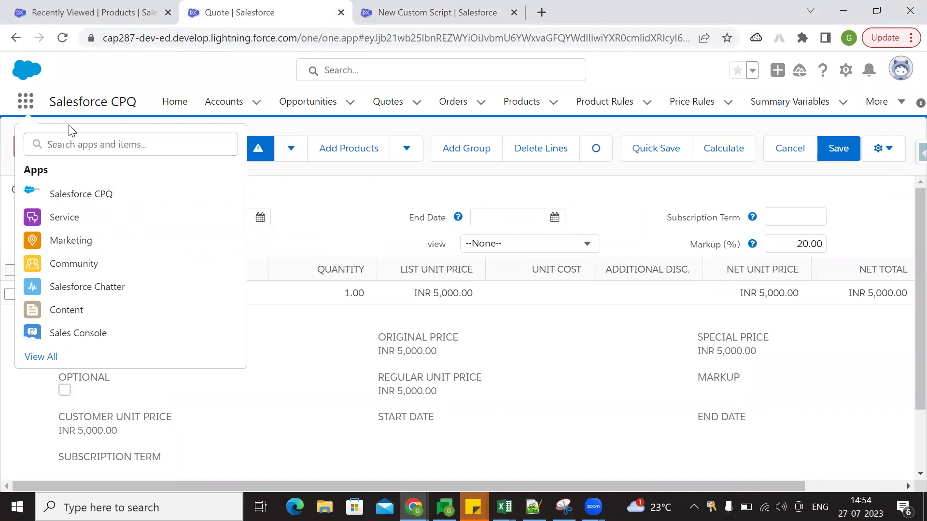
left_click(33, 106)
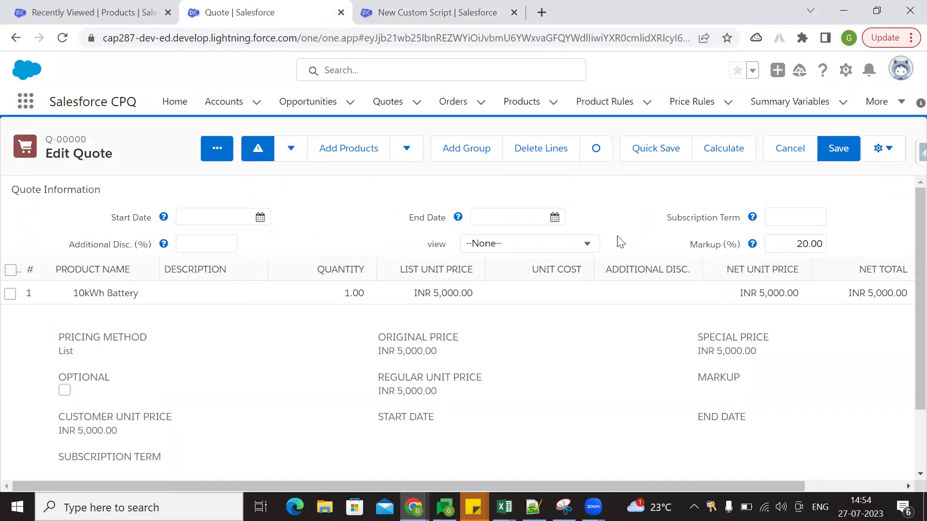
left_click(442, 7)
left_click(265, 7)
left_click(486, 10)
left_click(546, 232)
left_click(582, 308)
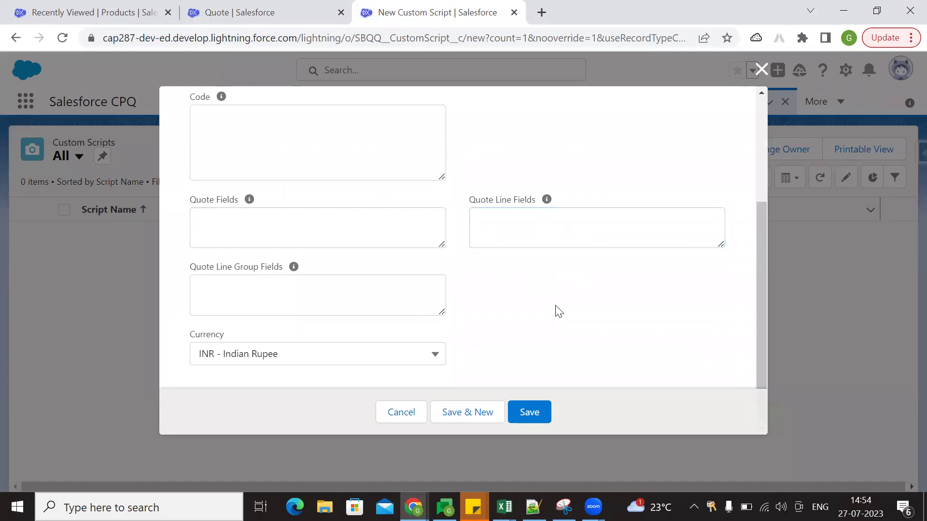
- Add a group around the quote line to examine the group's fields, and ungroup it again
left_click(285, 304)
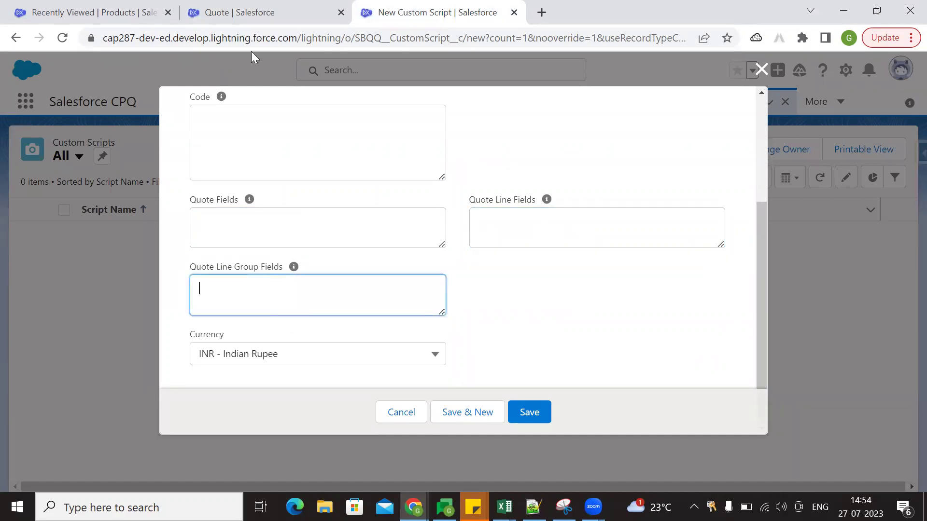
left_click(238, 12)
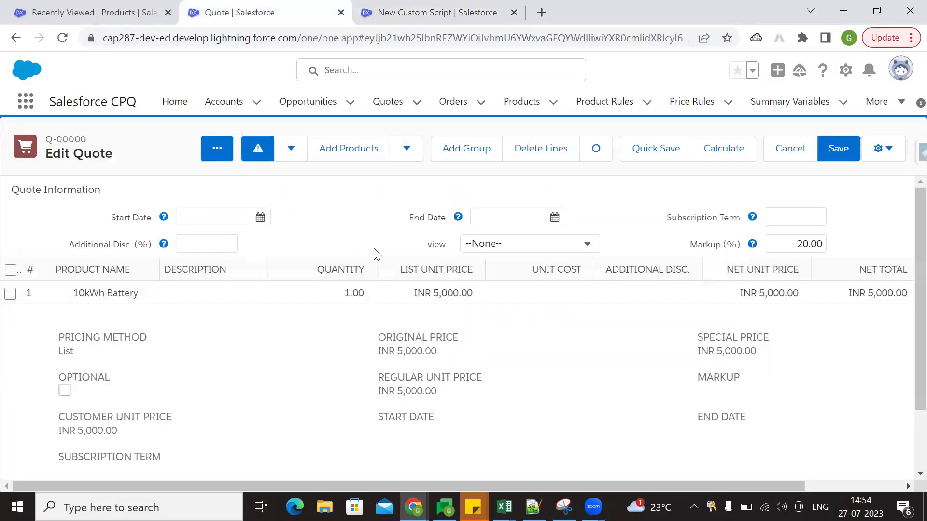
left_click(454, 148)
scroll(348, 285, "down", 4)
scroll(203, 343, "up", 4)
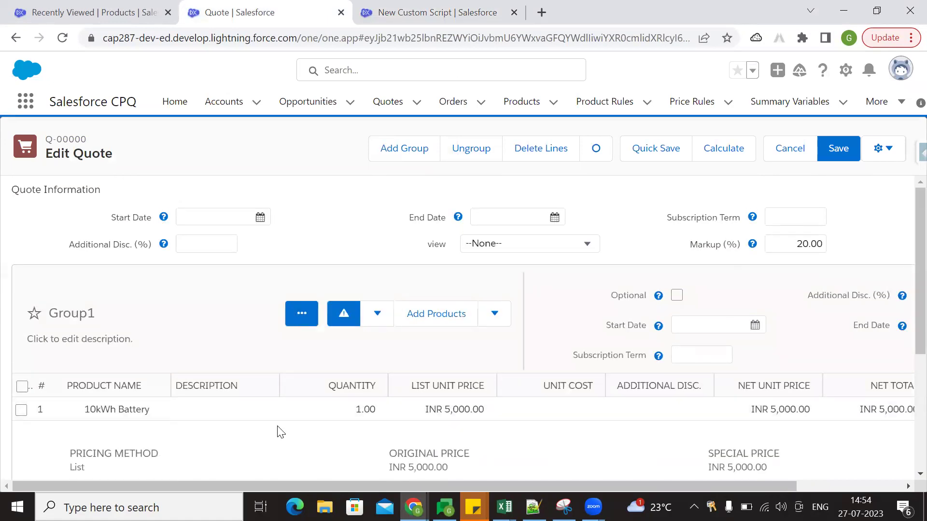
left_click(457, 153)
- Return to the new custom script form and name the script HideFiledInQLE
left_click(425, 14)
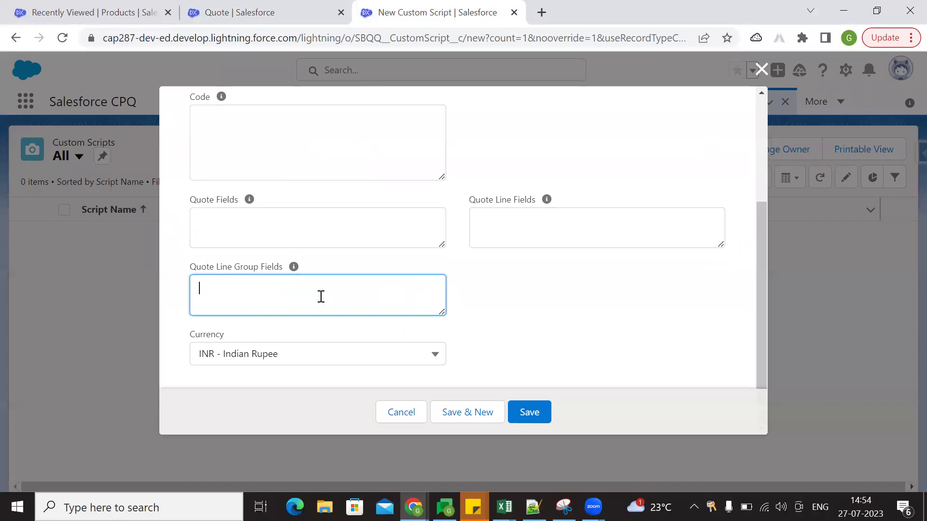
left_click(544, 302)
scroll(544, 302, "up", 3)
scroll(531, 265, "down", 2)
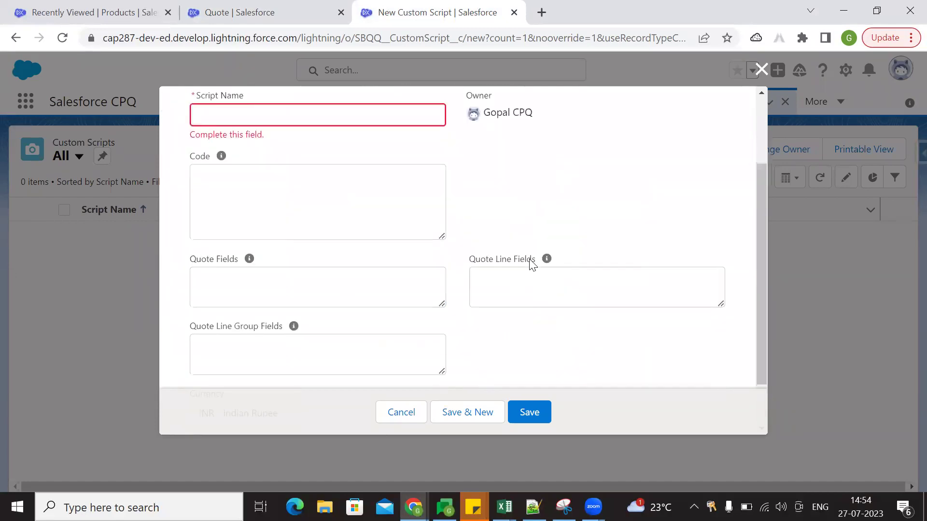
scroll(531, 264, "down", 2)
scroll(502, 311, "up", 5)
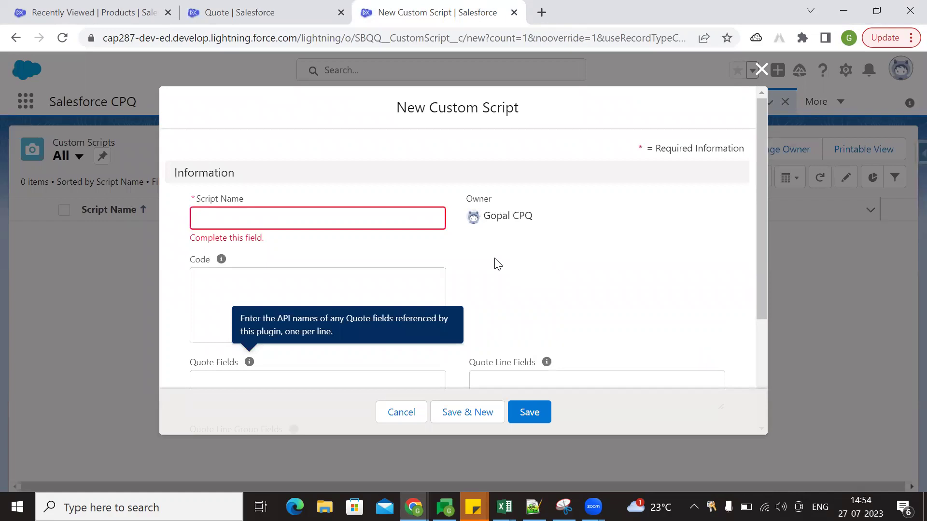
left_click(310, 213)
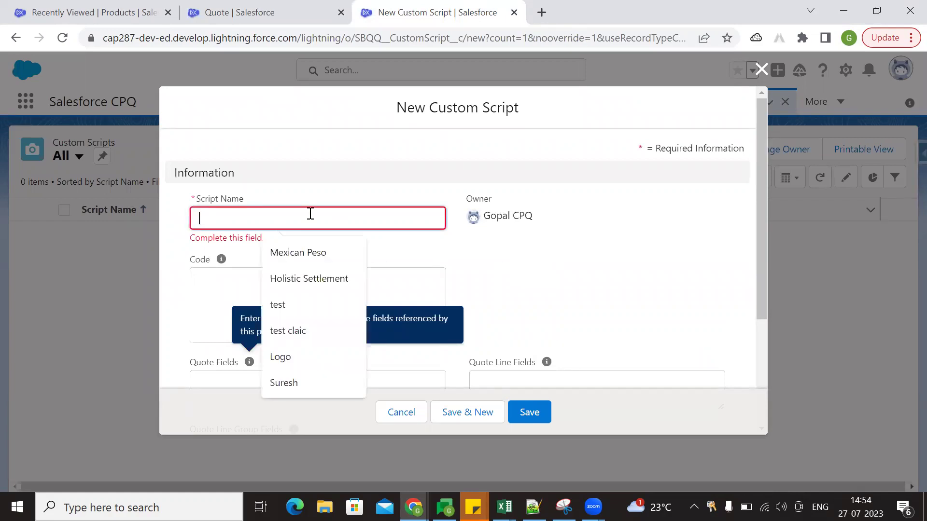
type("Hide ")
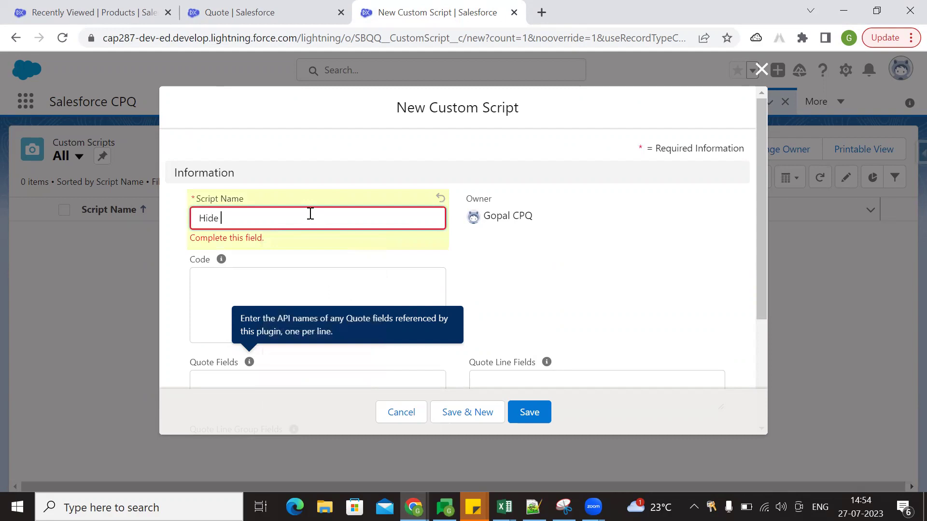
type("Fileds")
type("l")
type("nQLE")
left_click(573, 280)
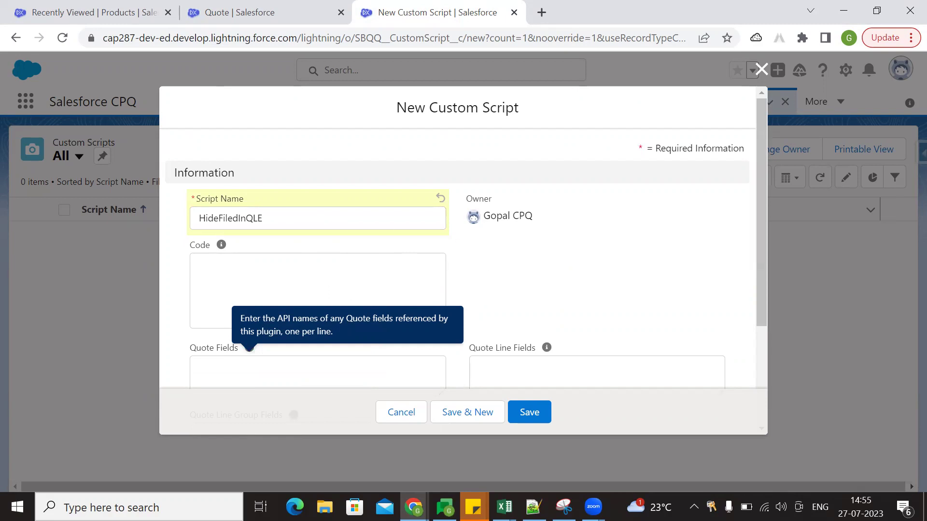
- Enlarge the Code box of the custom script form to make room for the code
key("alt+Tab")
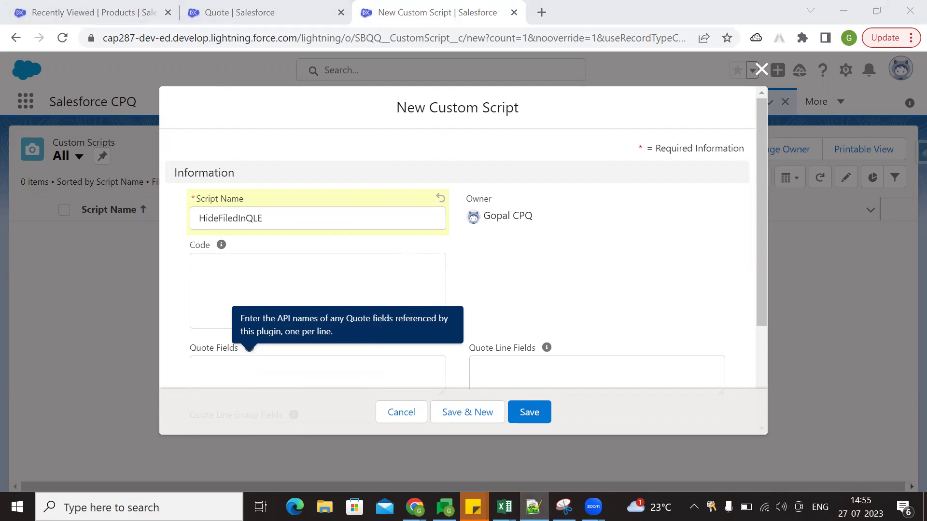
scroll(461, 291, "down", 3)
scroll(474, 247, "up", 2)
key("alt+Tab")
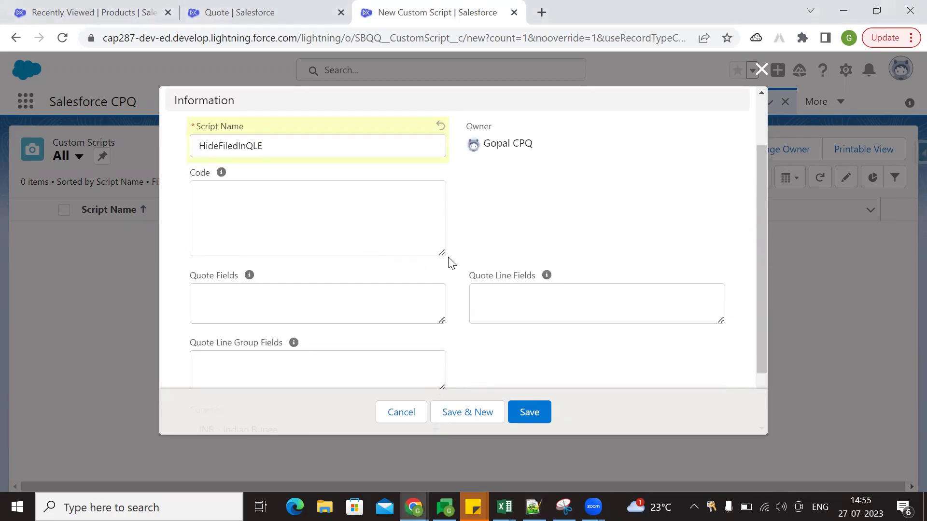
left_click_drag(442, 251, 442, 292)
left_click(336, 243)
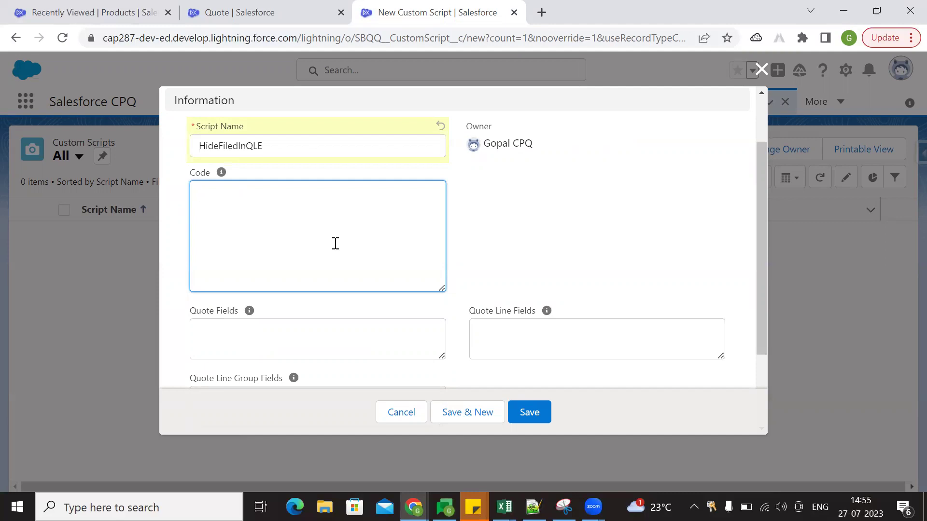
- Write the function signature "export function isFieldVisibleForObject (fieldname, line,conn,objectName)" in the Code box
type("export")
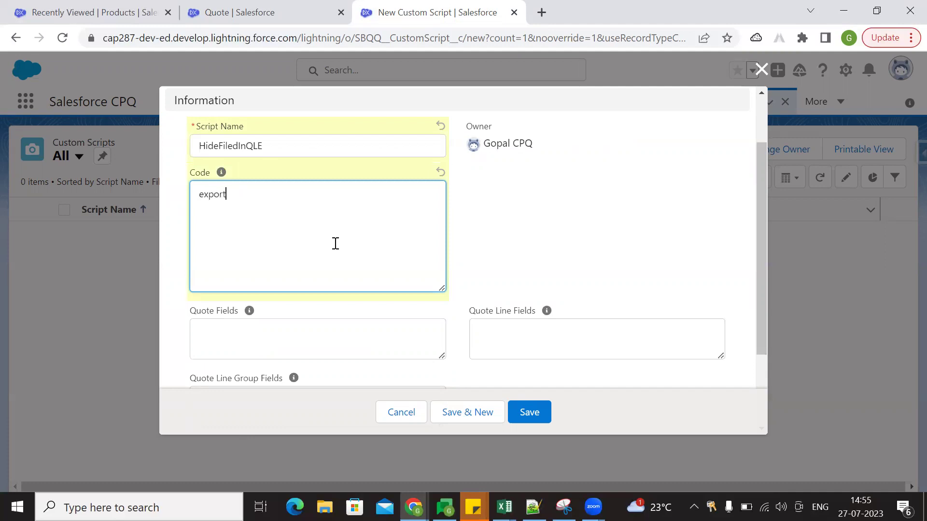
type(" function isFieldVisib")
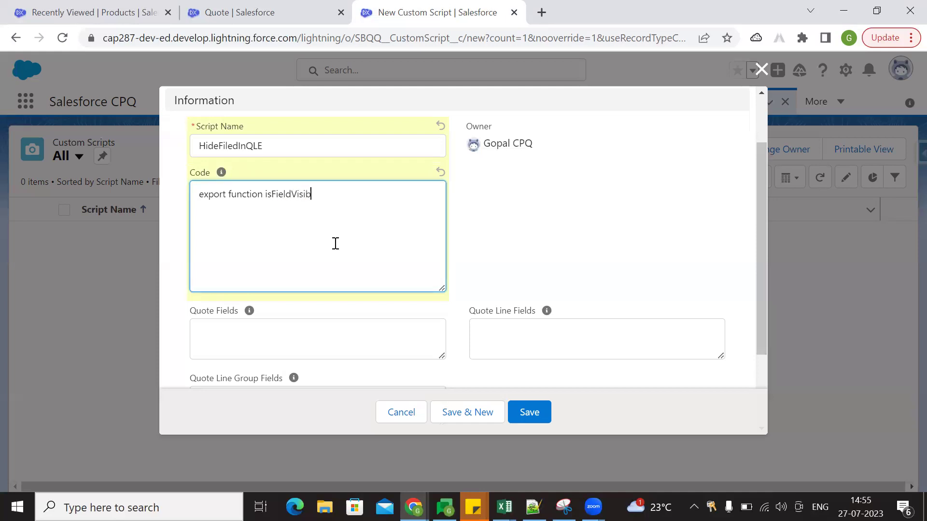
type("leForObject")
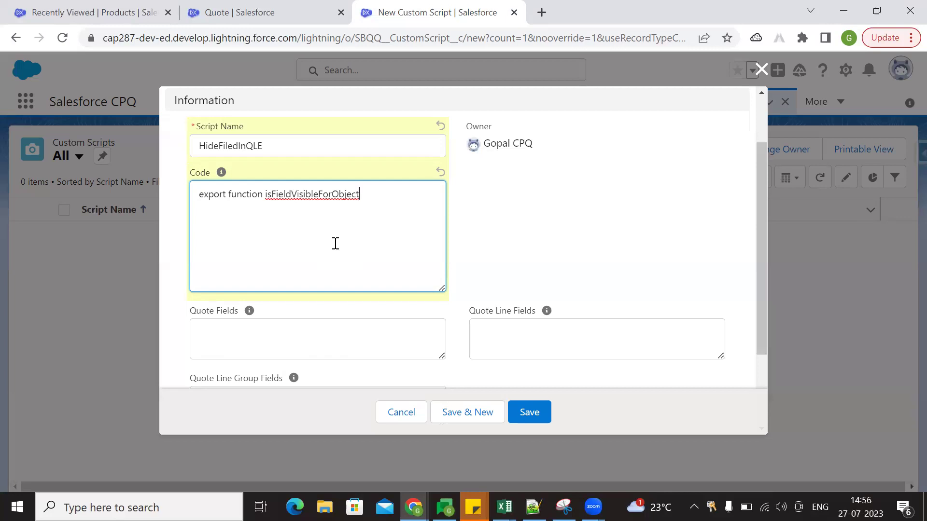
type("()")
type("field")
type("name")
type(", ")
type("line,")
type("con")
type("n,")
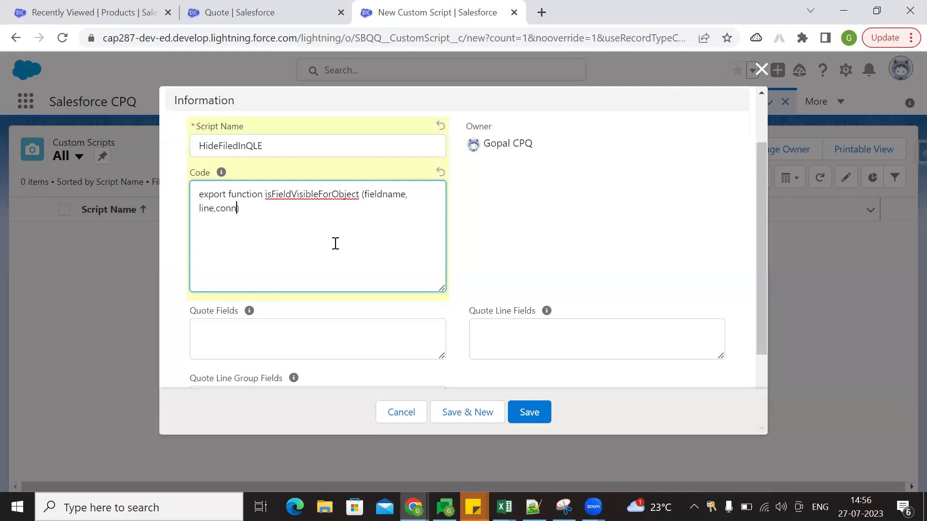
key("BackSpace")
type("objectName")
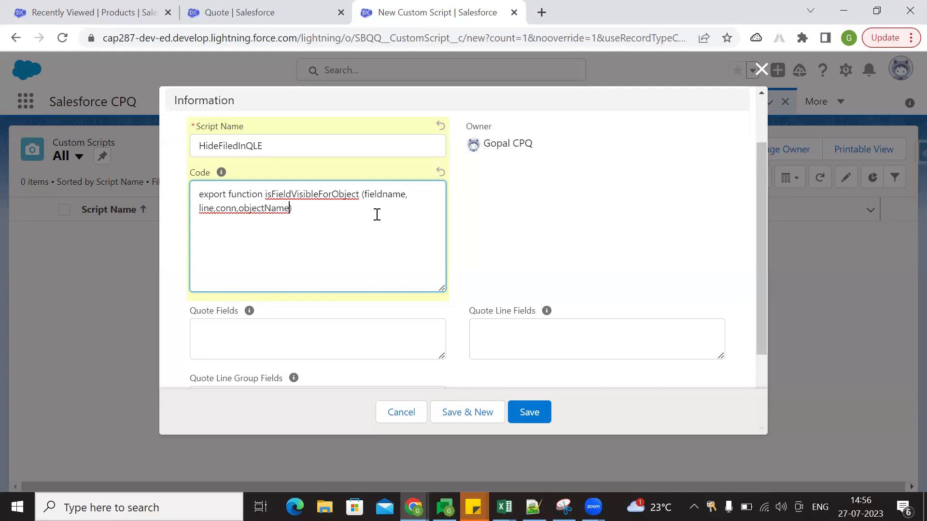
- Review the function's parameters and add a pair of curly braces with empty lines between them as its body
double_click(381, 194)
left_click(244, 208)
double_click(256, 211)
left_click(203, 212)
left_click(338, 210)
key("Return")
key("Return")
type("{}")
key("Return")
key("Return")
key("Return")
left_click(244, 257)
- Begin an If condition inside the function body with "If (ObjectName==="
type("If")
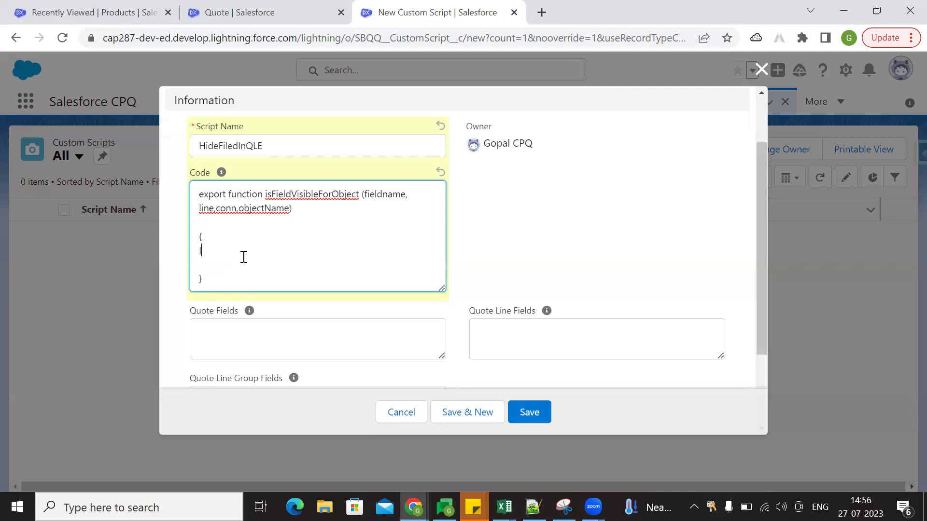
type(" (Object")
type("ame===")
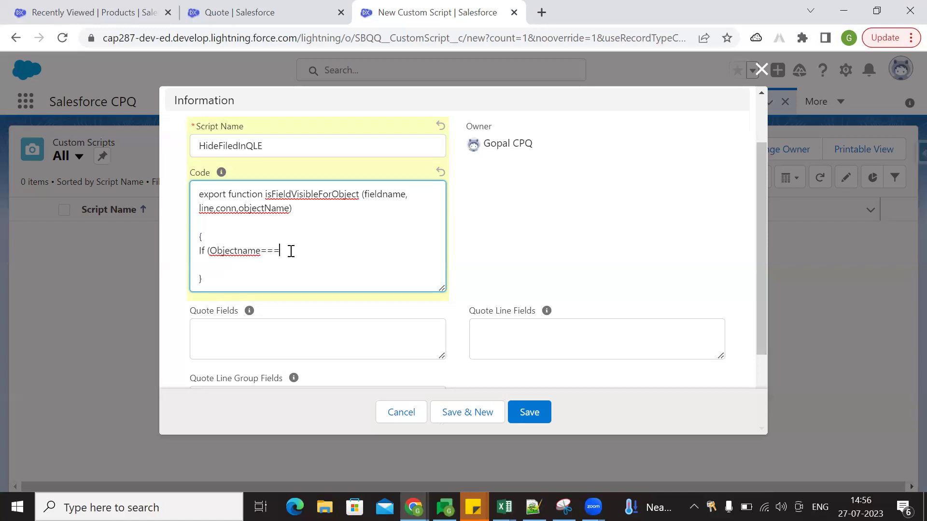
left_click(241, 252)
key("BackSpace")
type("N")
left_click(302, 250)
- Compare the object name with 'QuoteLine__c' and continue the condition with "&& fieldName ==="
type("'QuoteLine__c'")
key("BackSpace")
type("__c'")
type("&& field")
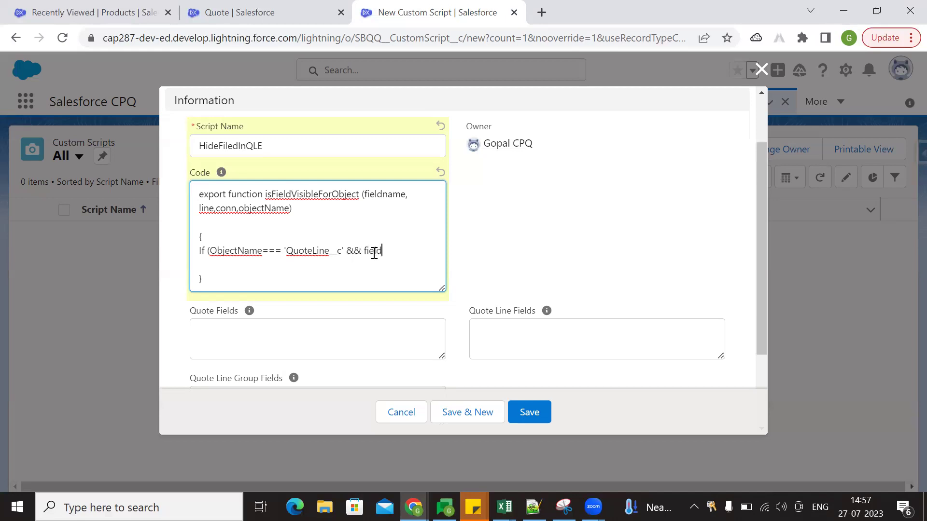
type("Name")
type(" ---")
type(" ===")
- Open Salesforce Setup in a new tab from the quote and return to the custom script form
left_click(282, 7)
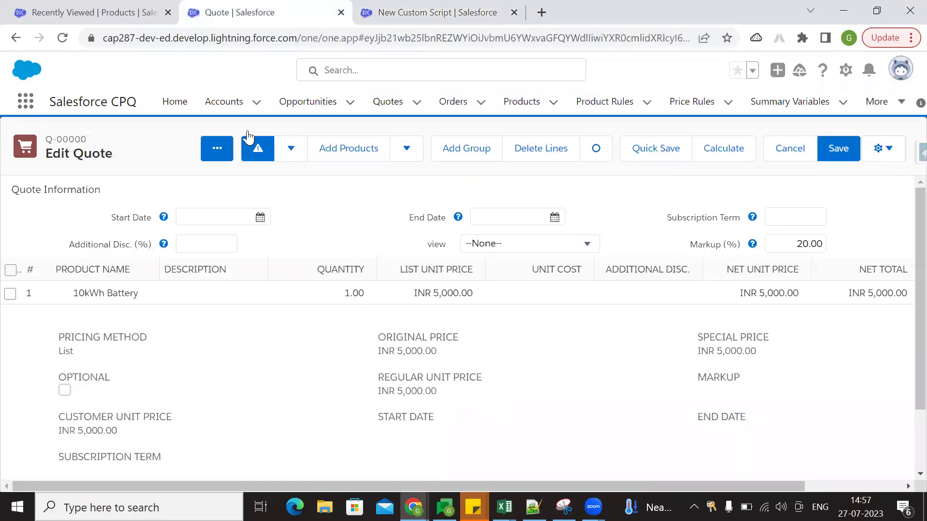
left_click(845, 70)
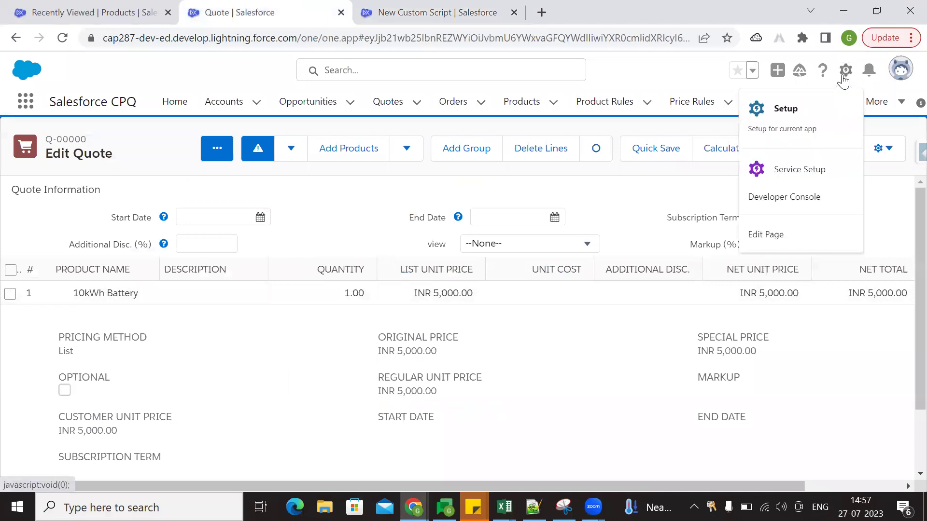
left_click(797, 113)
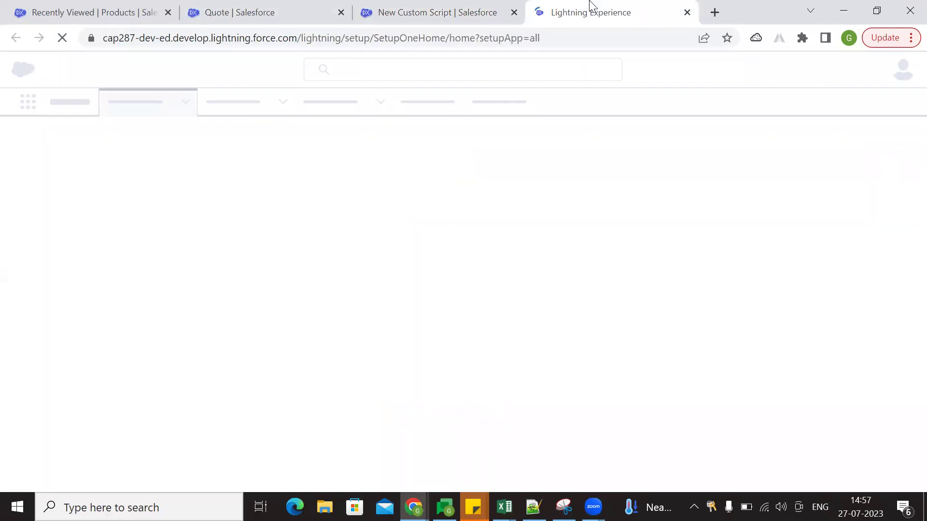
left_click(233, 7)
left_click(159, 9)
left_click(331, 10)
left_click(386, 13)
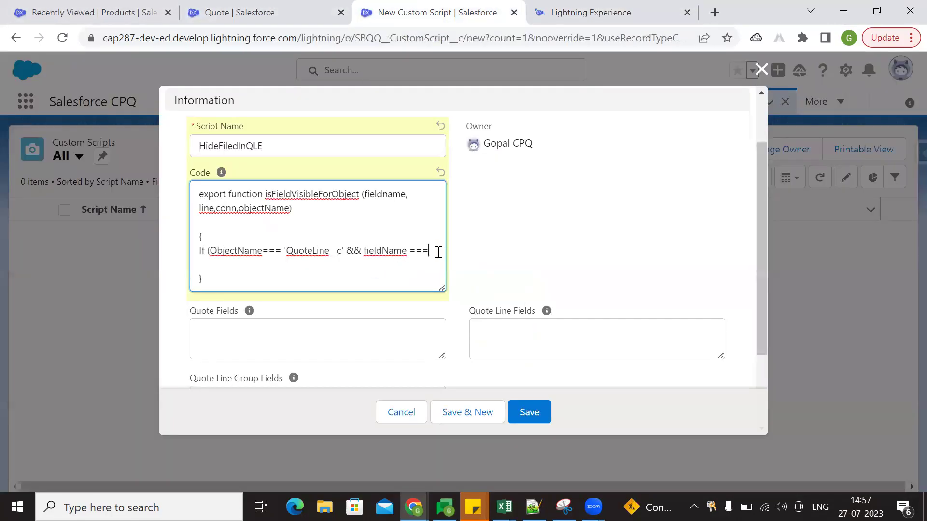
- Compare the field name with 'SBQQ__optional__c' and append "&&" for a further condition
type("'SBQQ")
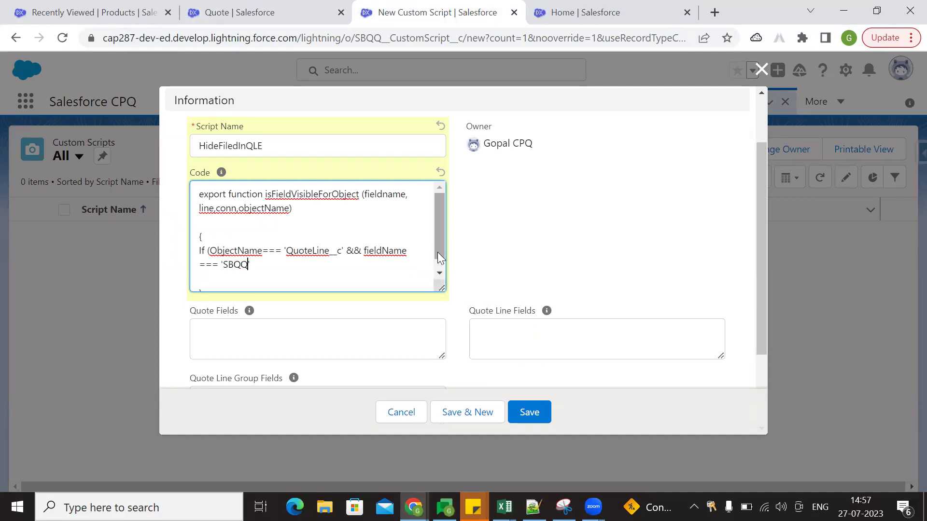
type("__optional__c")
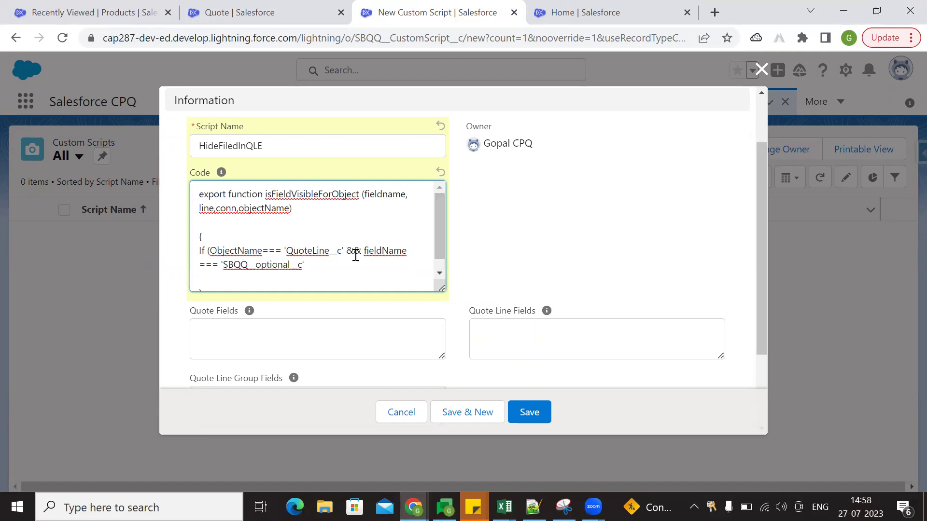
scroll(345, 251, "down", 1)
left_click(328, 250)
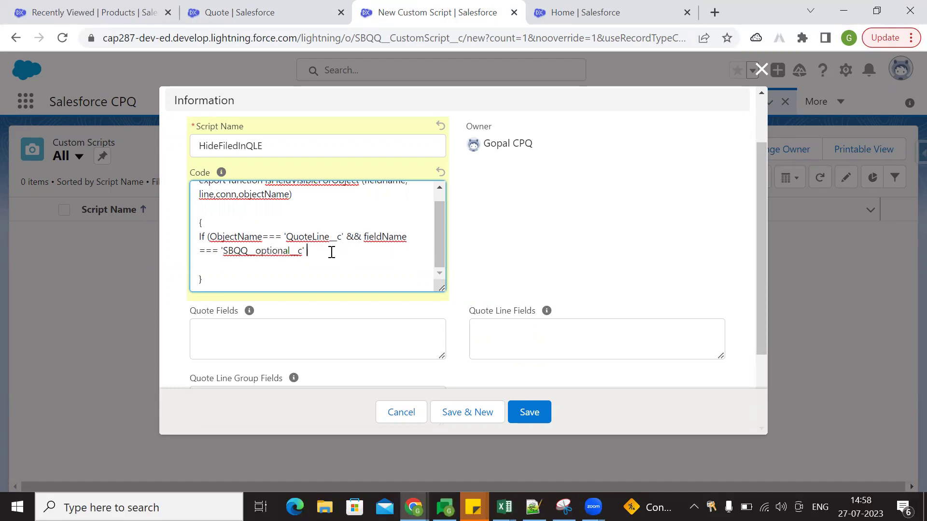
type("&&")
- Extend the condition with "line.SBQQ__ProductCode__c ====" and an opening quotation mark
scroll(245, 289, "up", 1)
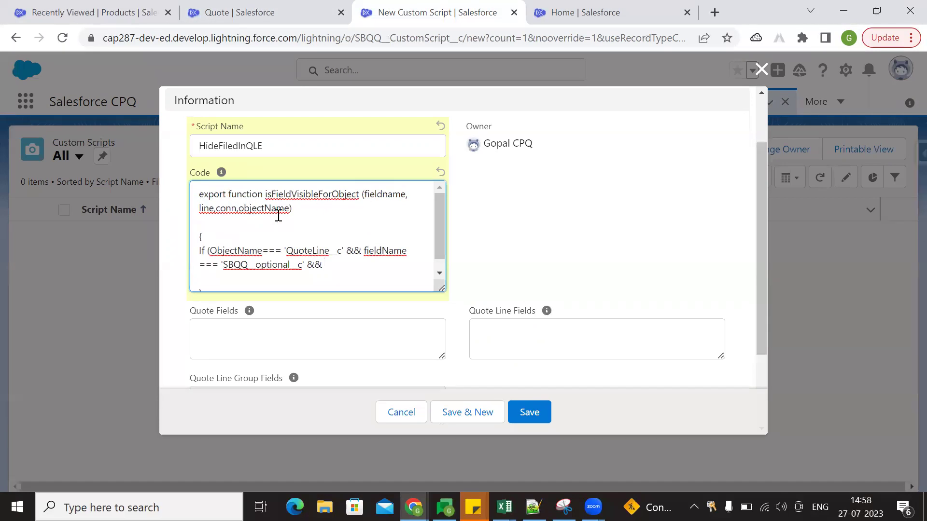
scroll(346, 252, "down", 1)
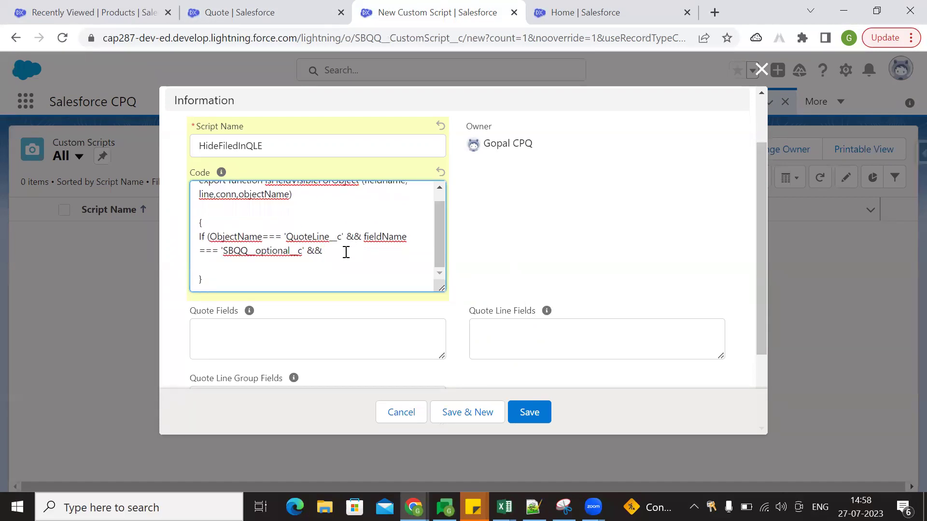
type("line.SBQQ__ProductCode__c ====")
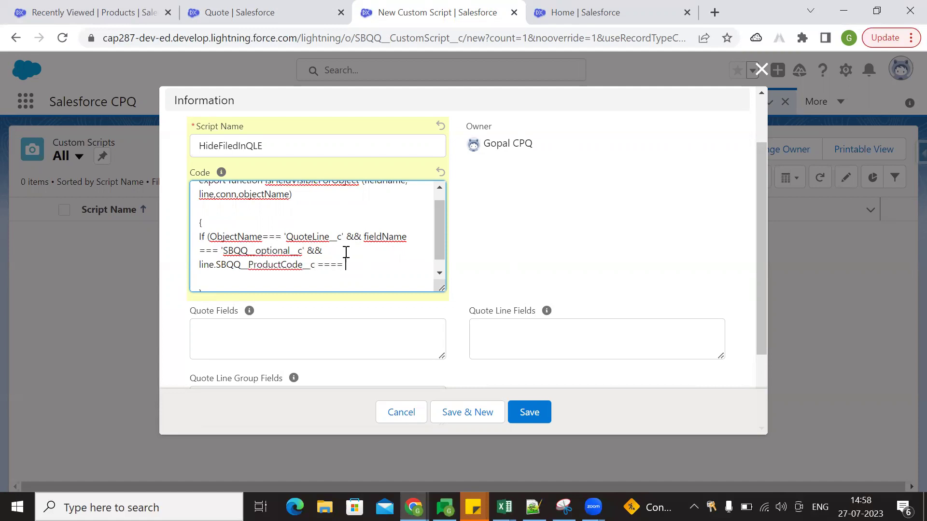
type(" \"")
- Open the 10kWh Battery product from the recently viewed products and copy its product code
left_click(282, 7)
left_click(107, 7)
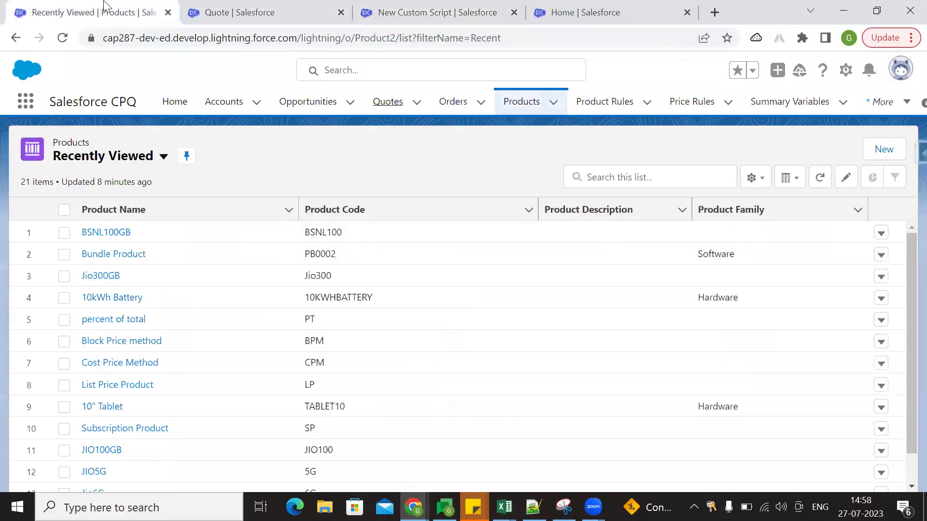
left_click(114, 298)
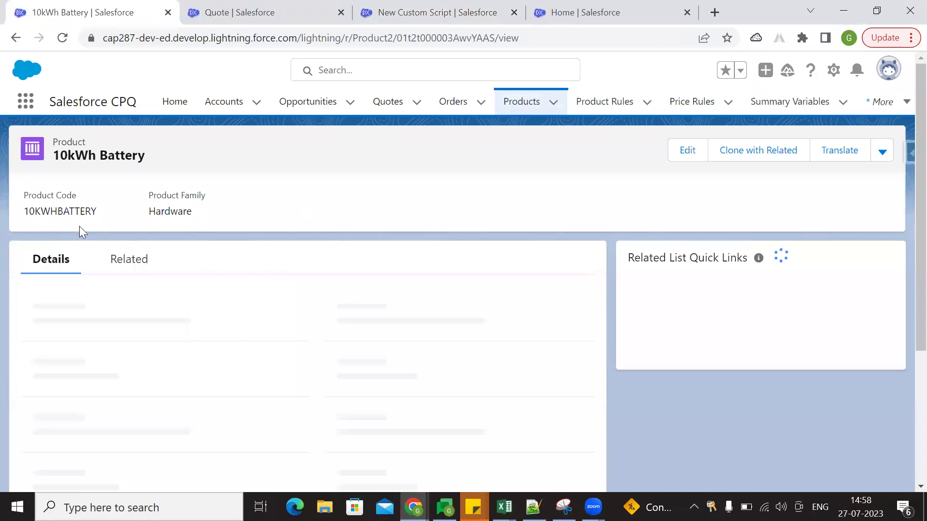
double_click(68, 212)
key("ctrl+c")
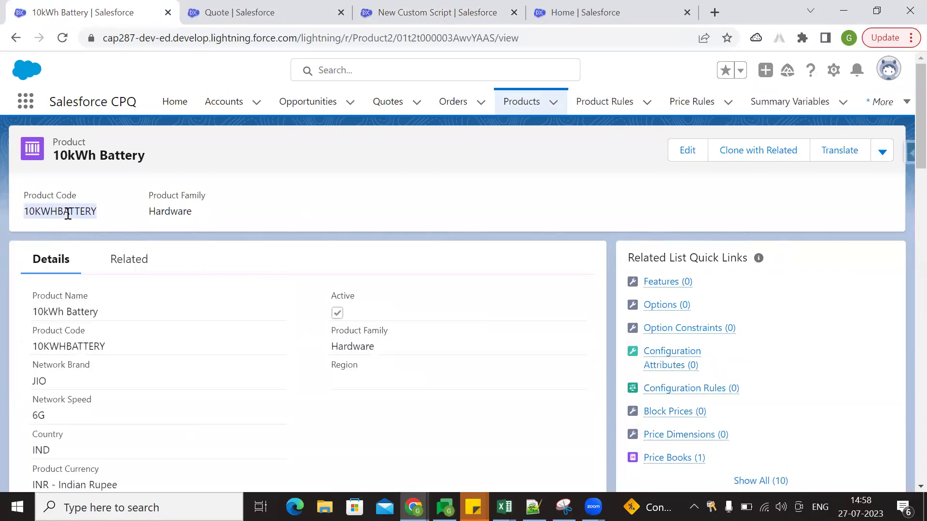
- Insert the copied code '10KWHBATTERY' as the compared product code in the script and close the condition with a parenthesis
left_click(483, 11)
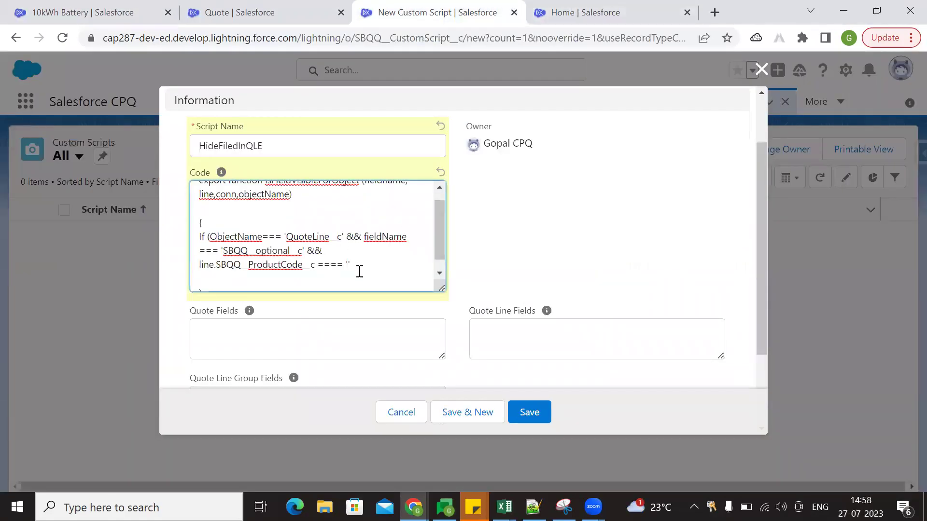
key("ctrl+v")
left_click(421, 265)
type(")")
scroll(436, 256, "down", 1)
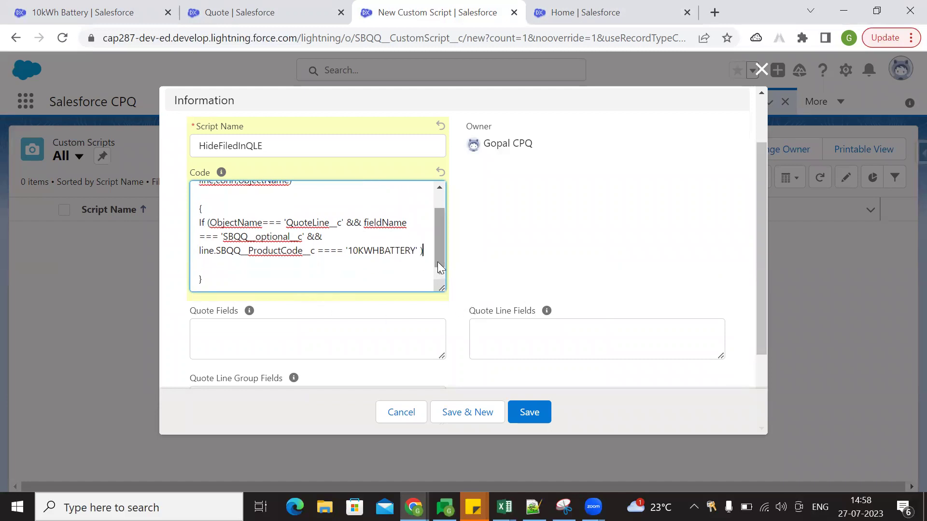
- Add a braced block containing "return false ;" below the condition and enlarge the code box to fit the whole script
key("Return")
scroll(436, 265, "down", 1)
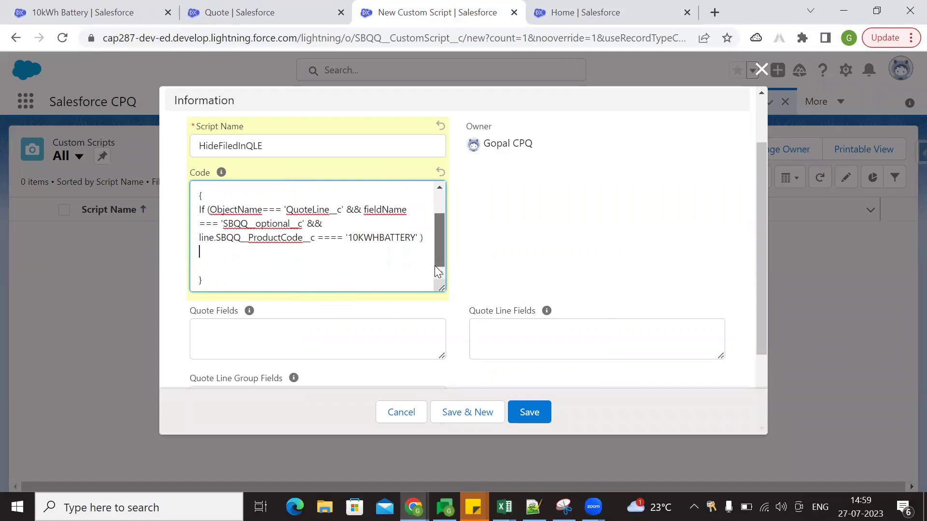
key("BackSpace")
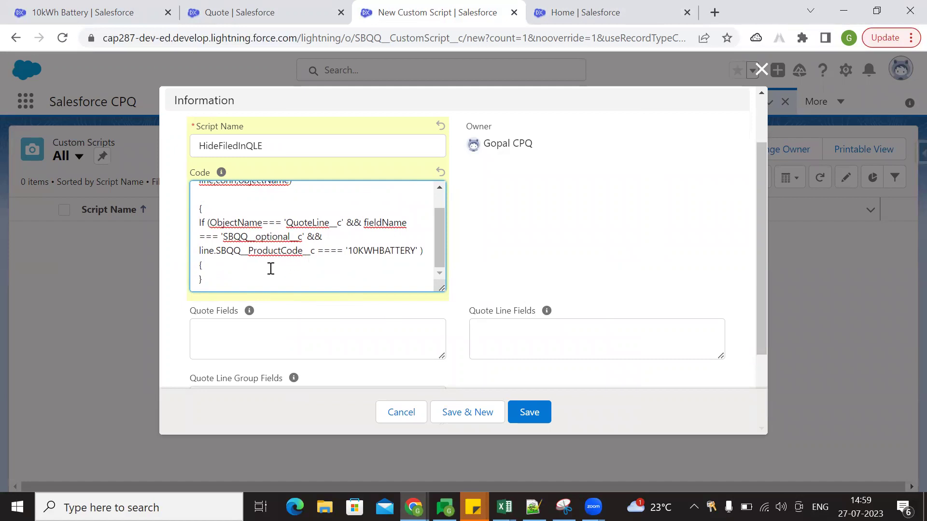
key("Return")
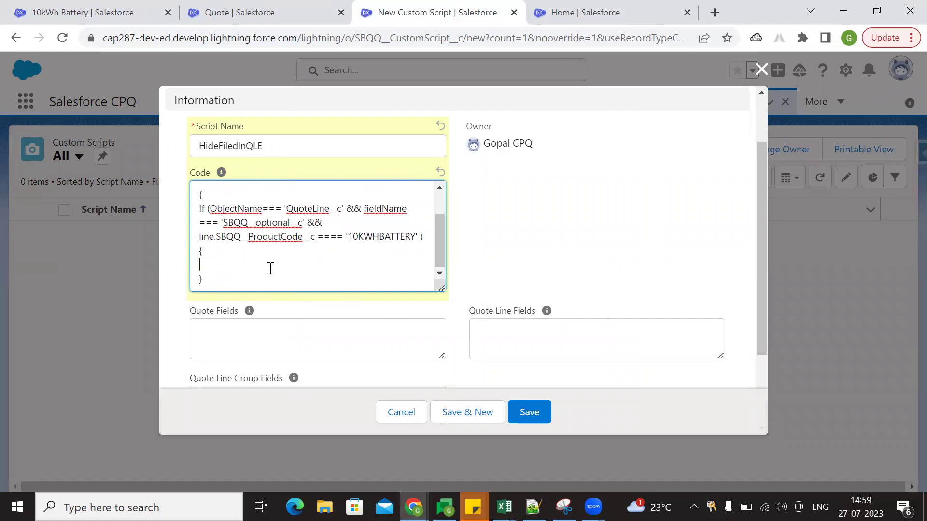
type("re")
type("iu")
type("urn")
type(" false")
type(" ;")
key("Return")
left_click_drag(442, 286, 444, 372)
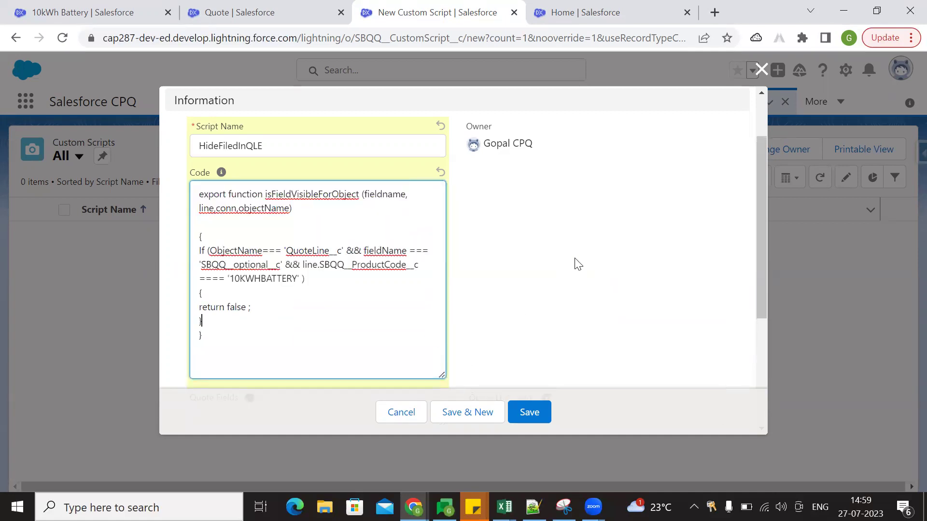
- Remove the blank line between the function signature and its opening brace
scroll(578, 262, "down", 4)
scroll(579, 253, "up", 3)
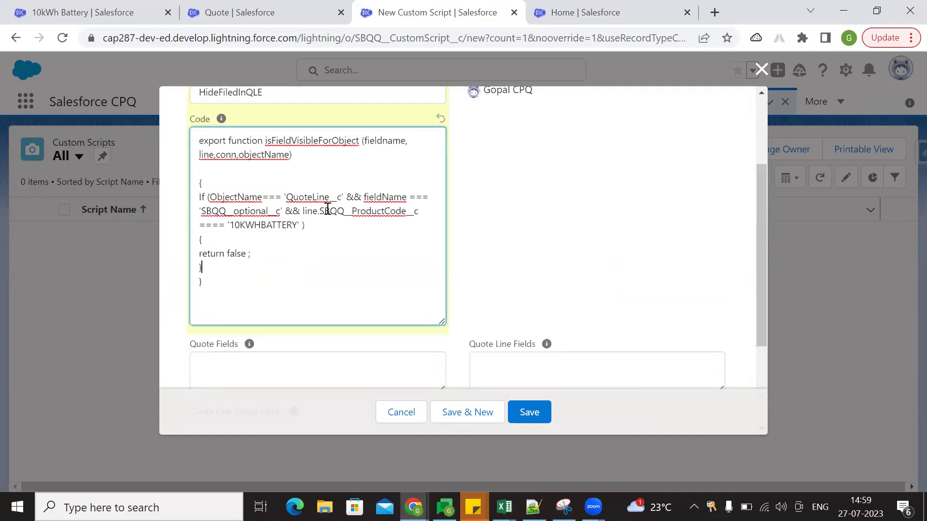
left_click(209, 170)
key("BackSpace")
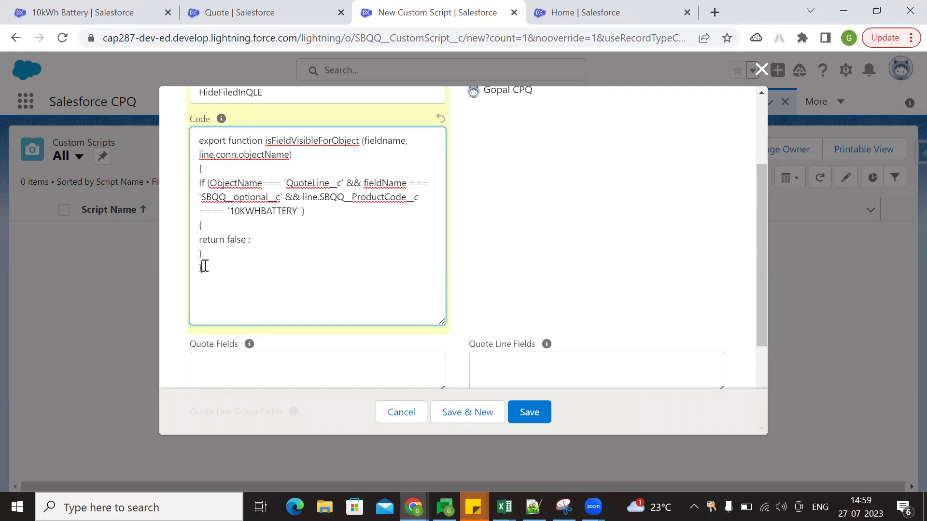
- Review the script's if condition, the compared product code and the return statement
mouse_move(208, 183)
left_mouse_down()
mouse_move(306, 212)
mouse_move(202, 187)
left_mouse_up()
left_click(308, 214)
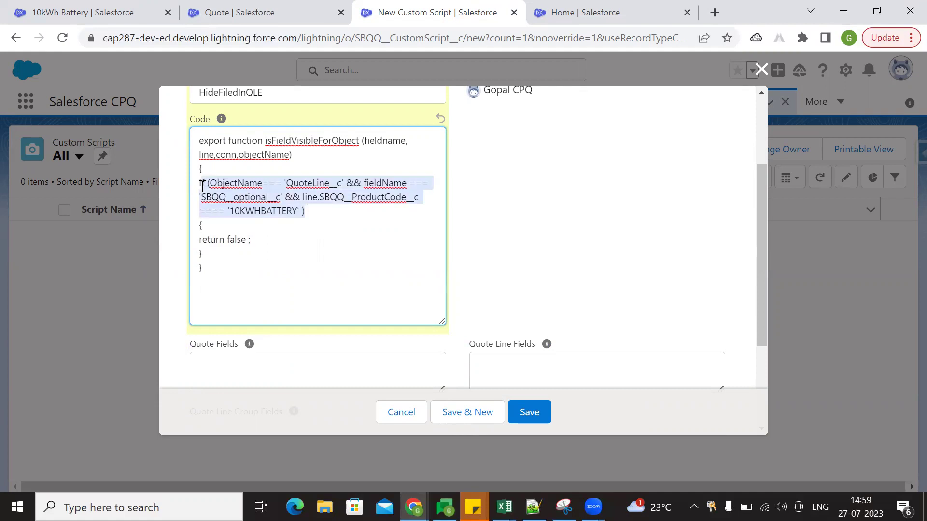
left_click(239, 218)
double_click(255, 213)
left_click(227, 240)
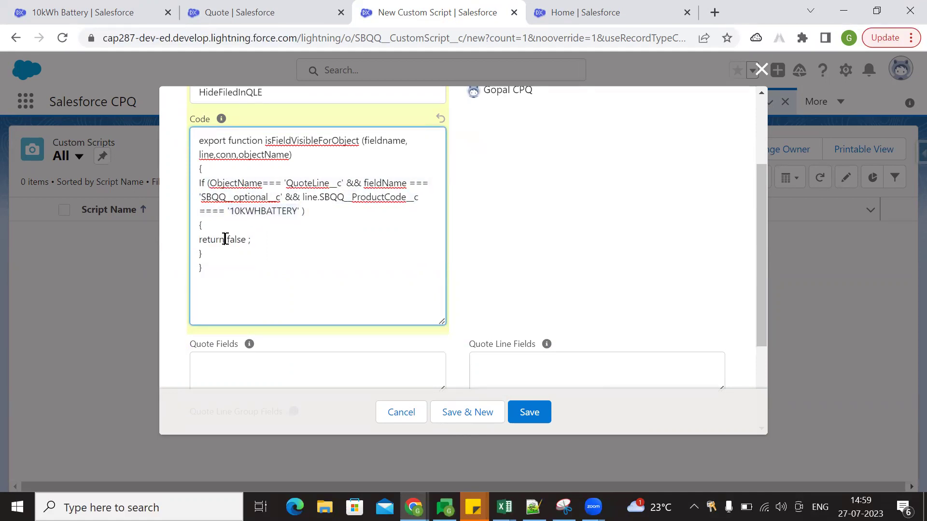
left_click(288, 243)
scroll(393, 251, "up", 2)
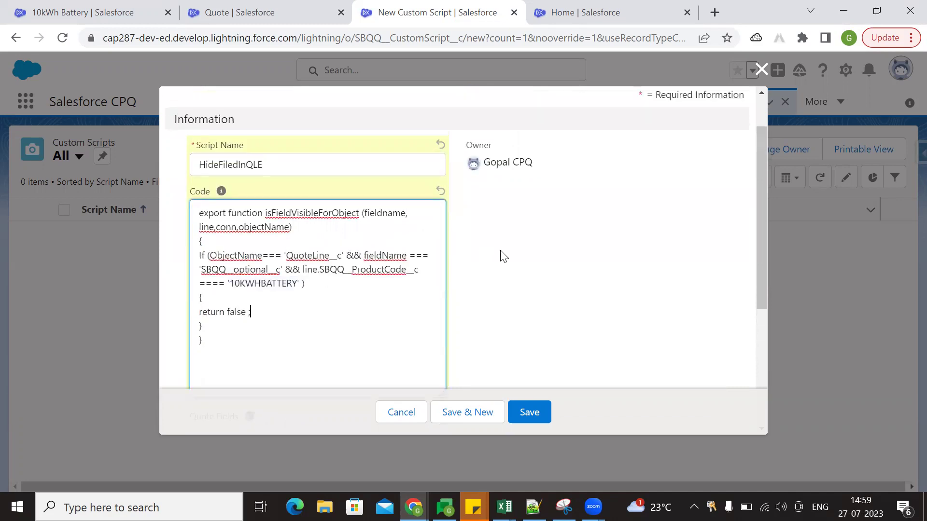
- Copy SBQQ__optional__c from the script code into the Quote Line Fields
scroll(534, 265, "down", 4)
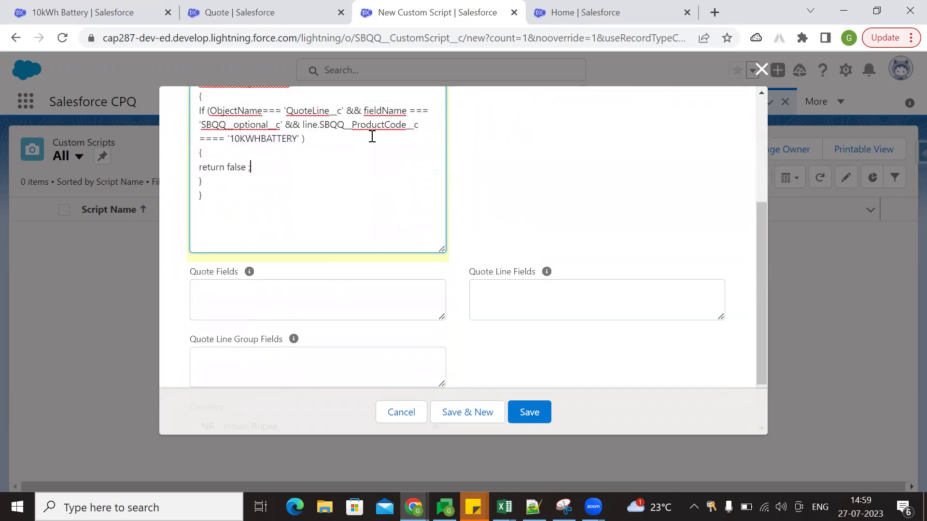
double_click(263, 126)
key("ctrl+c")
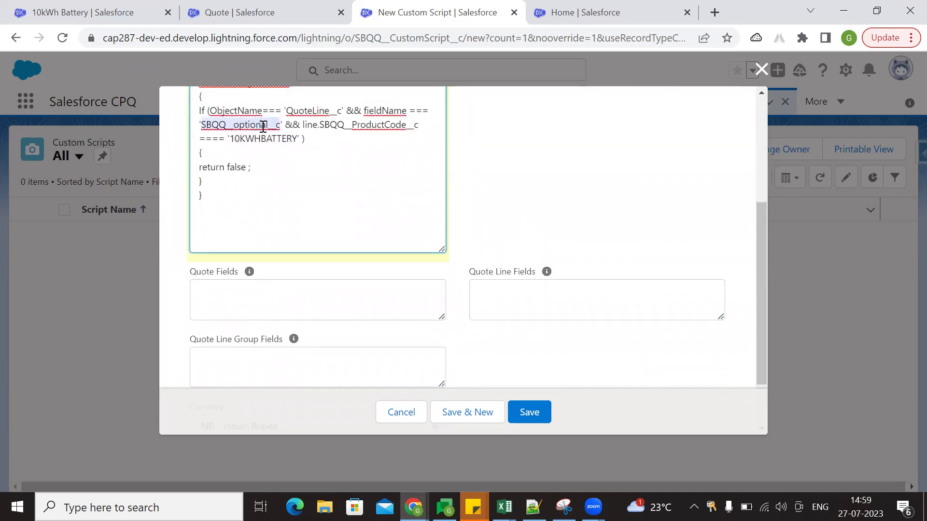
left_click(518, 301)
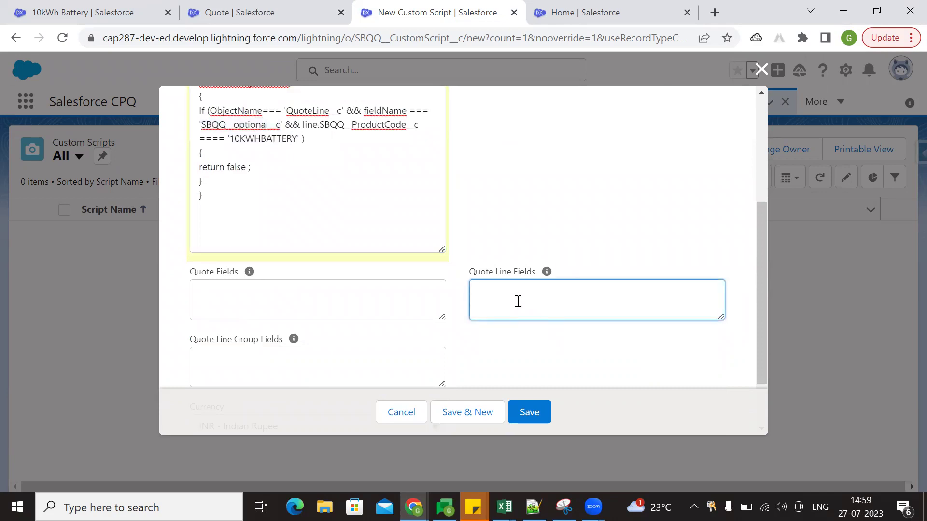
key("ctrl+v")
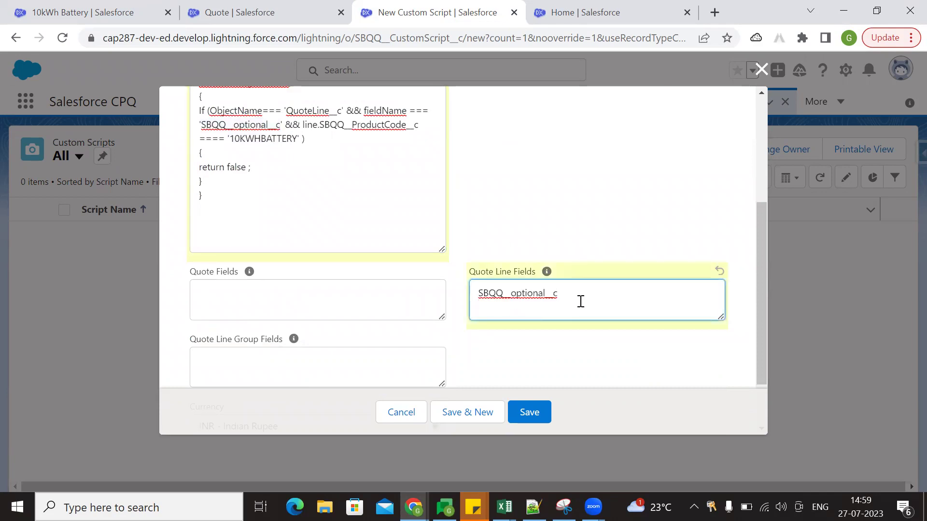
- Add SBQQ__ProductCode__c from the script code on a second line of the Quote Line Fields
double_click(356, 126)
key("ctrl+c")
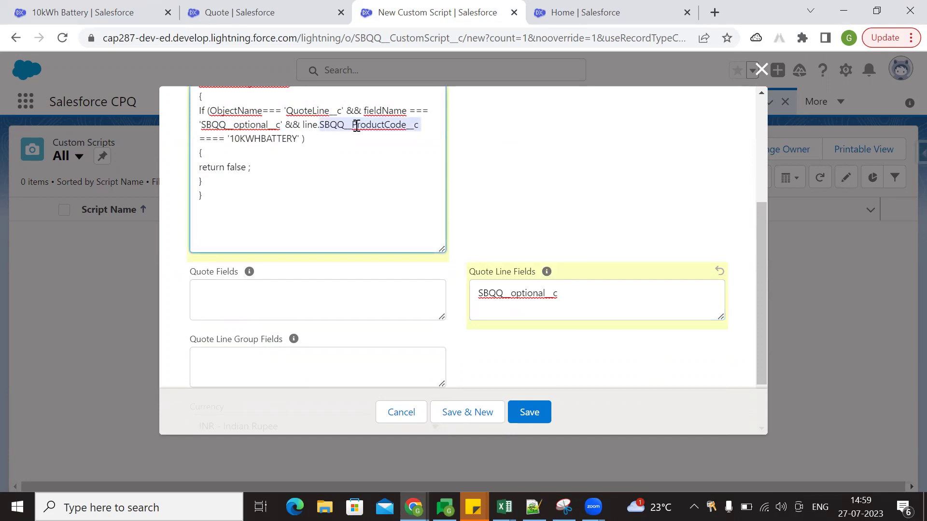
left_click(574, 298)
key("Return")
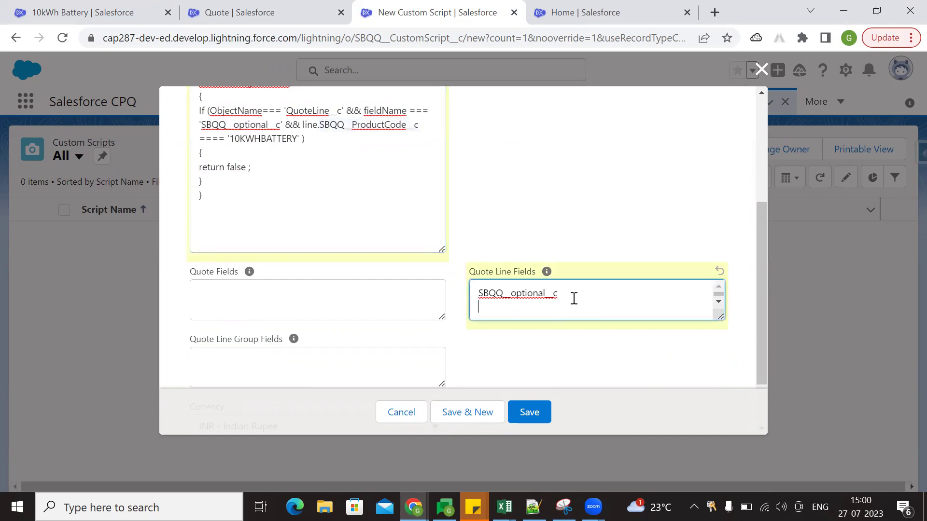
key("ctrl+v")
- Check the completed form and save the custom script HideFiledInQLE
scroll(609, 261, "down", 2)
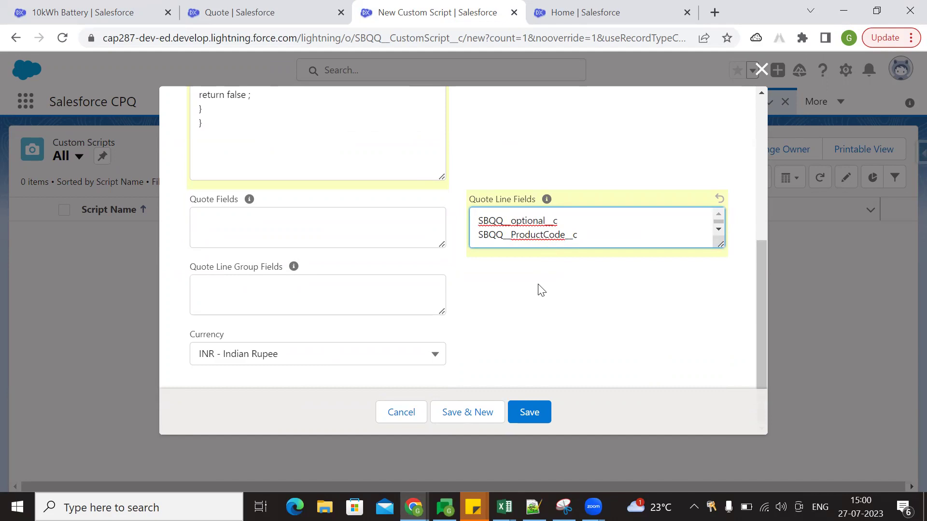
scroll(541, 299, "up", 2)
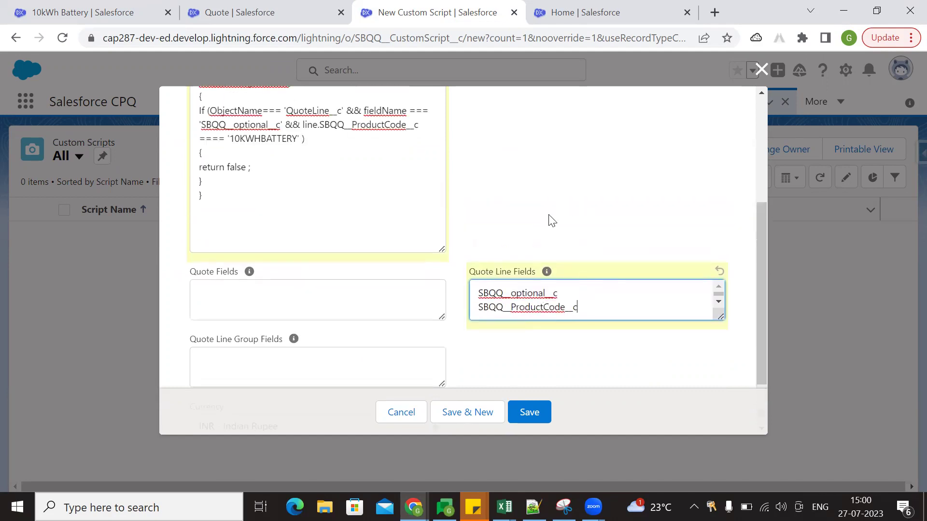
scroll(554, 224, "up", 4)
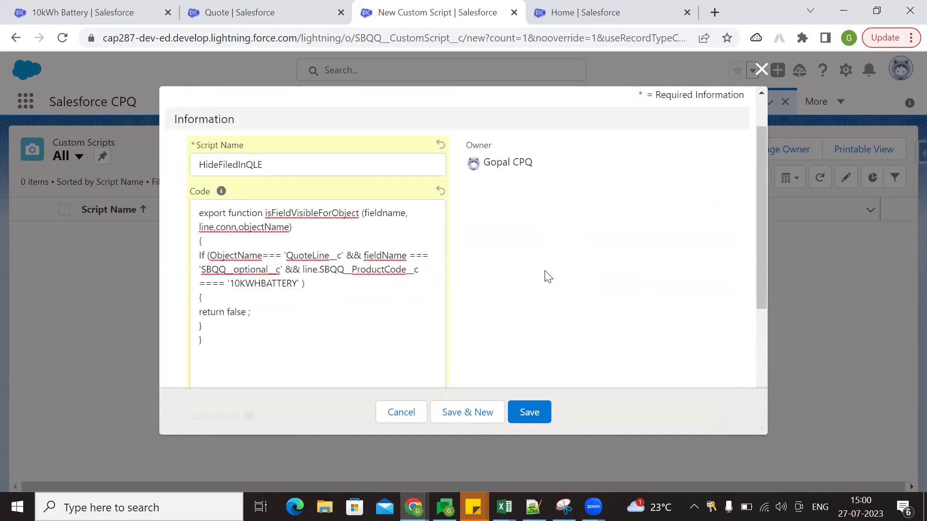
scroll(548, 276, "down", 4)
left_click(532, 413)
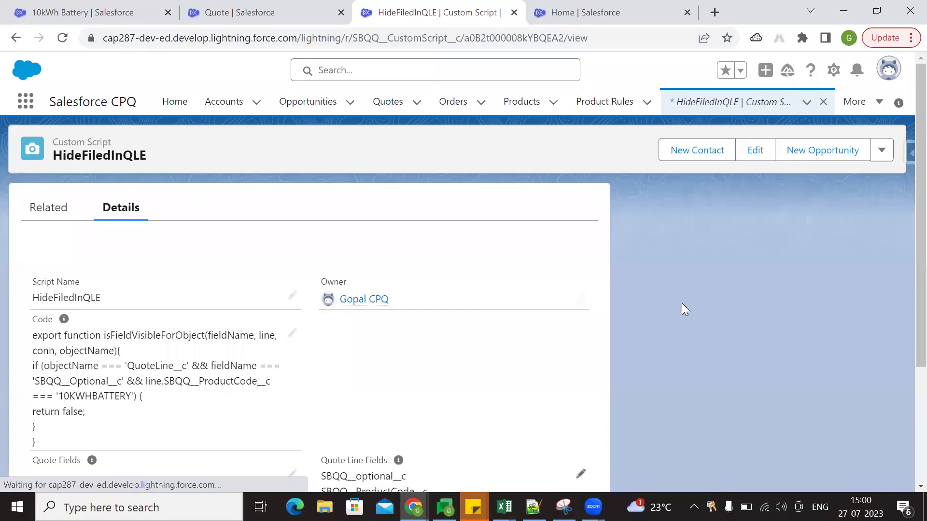
- Check the saved script's details and copy its name, HideFiledInQLE
scroll(682, 305, "down", 2)
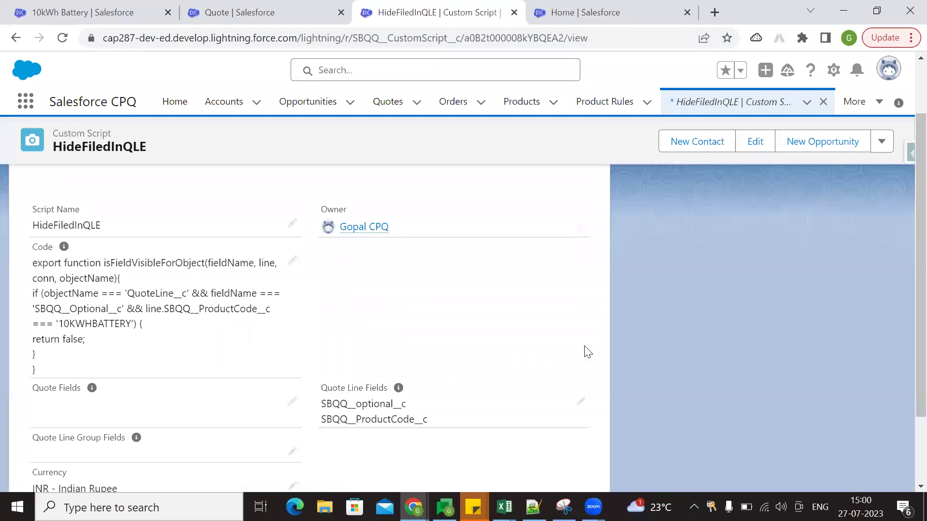
scroll(473, 314, "up", 2)
left_click_drag(53, 156, 147, 158)
key("ctrl+c")
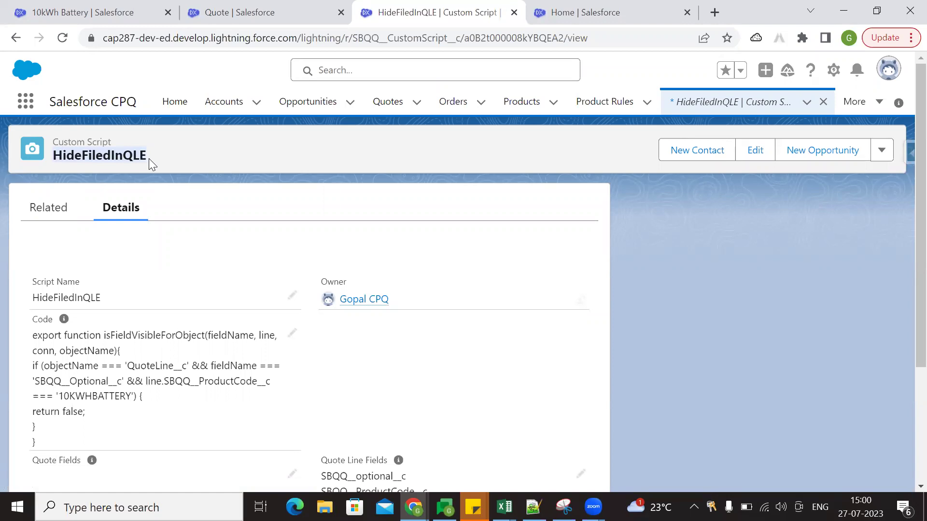
- Switch to Salesforce Setup and search its navigation for "install"
left_click(222, 154)
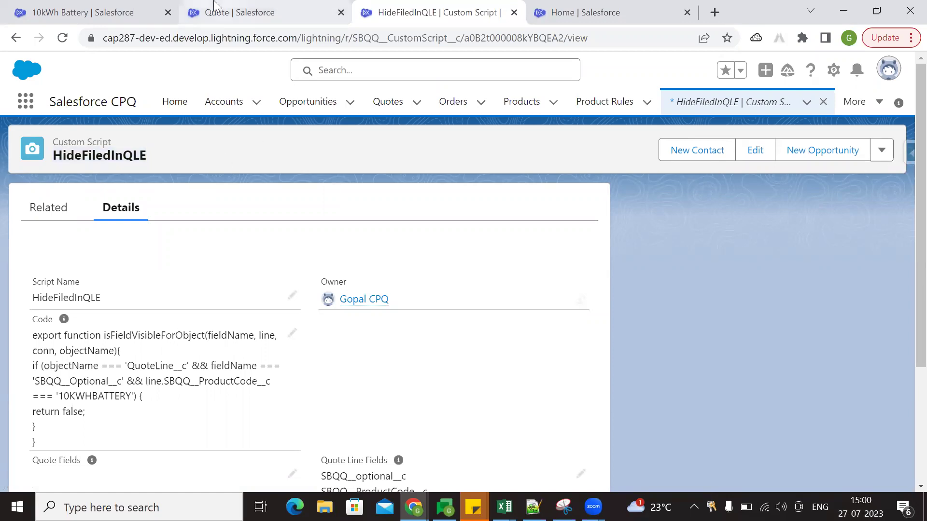
left_click(241, 10)
left_click(137, 8)
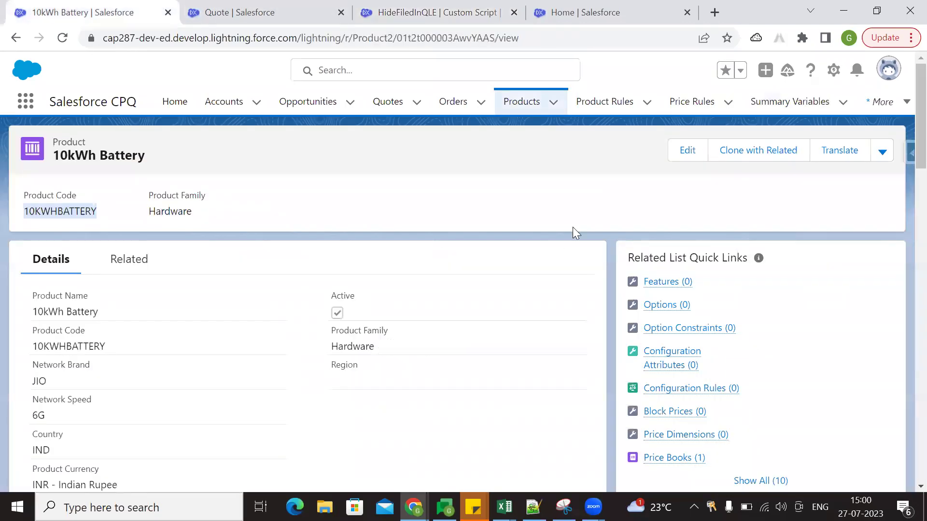
left_click(535, 203)
left_click(597, 10)
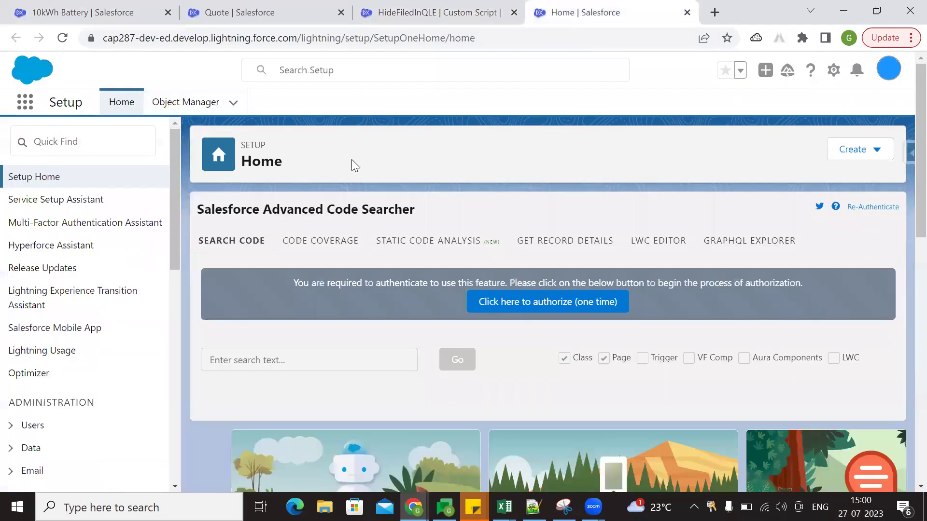
left_click(83, 144)
type("in")
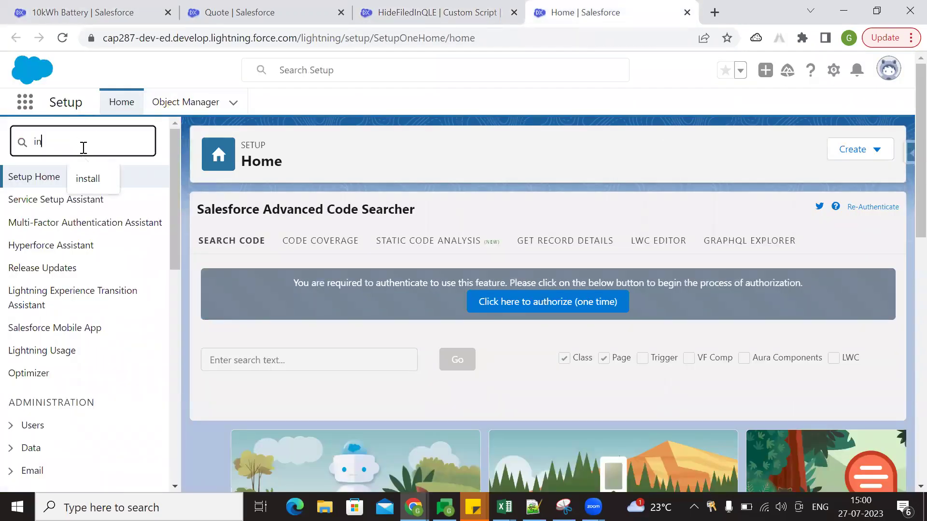
type("tsall")
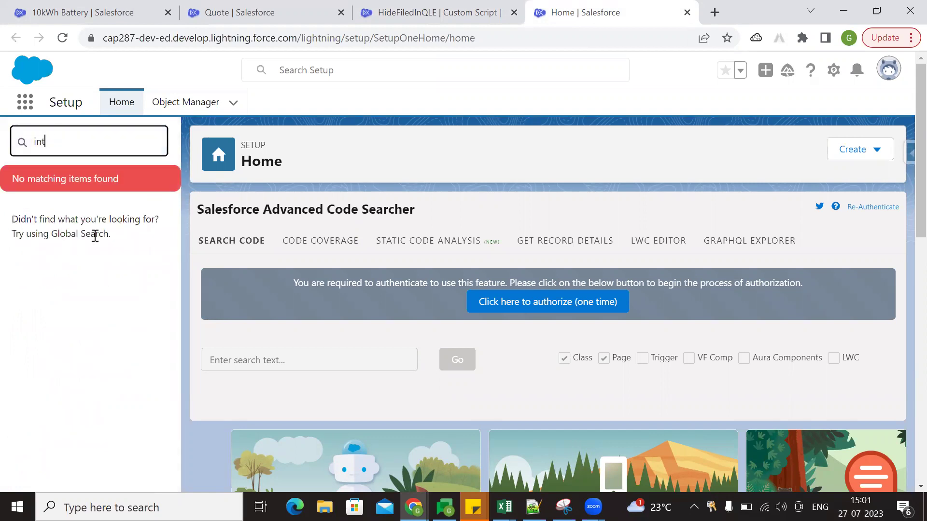
key("BackSpace")
type("s")
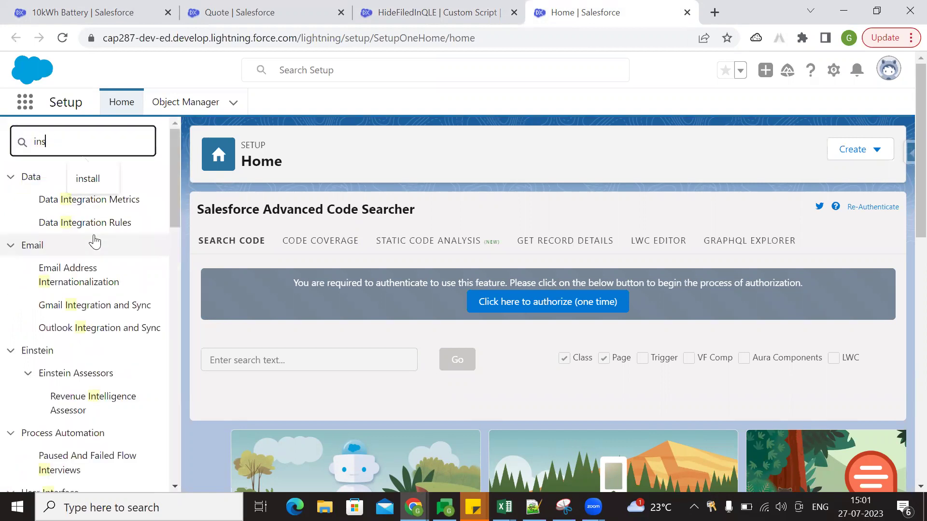
type("tall")
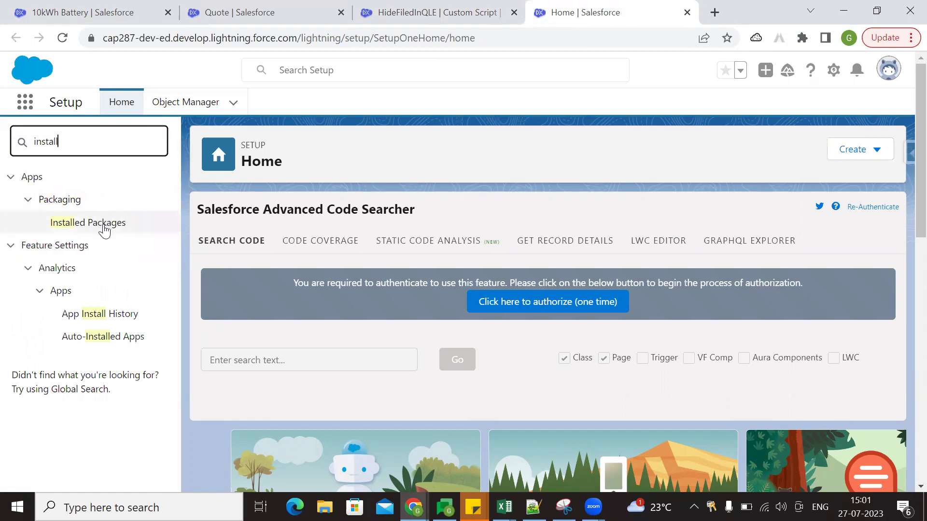
- Open the Installed Packages and go to the configuration settings of the Salesforce CPQ package
left_click(103, 227)
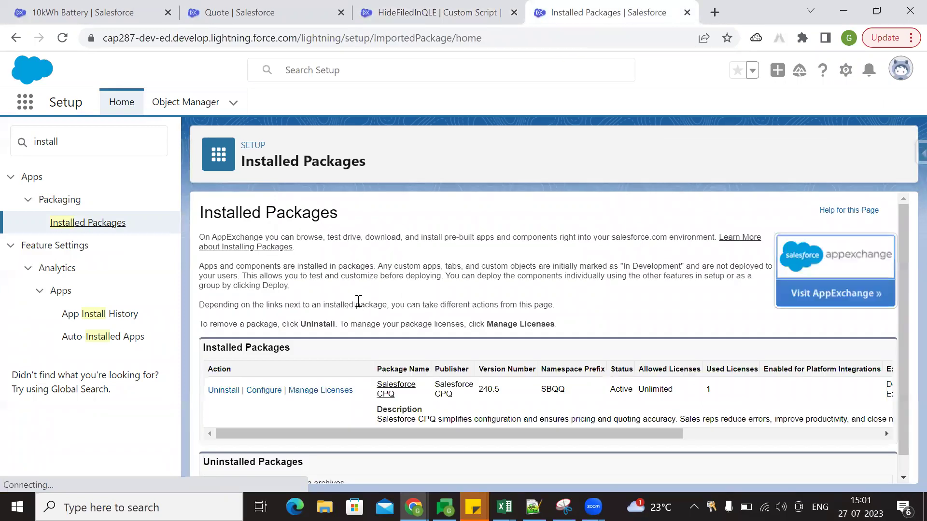
scroll(338, 348, "down", 1)
left_click(263, 371)
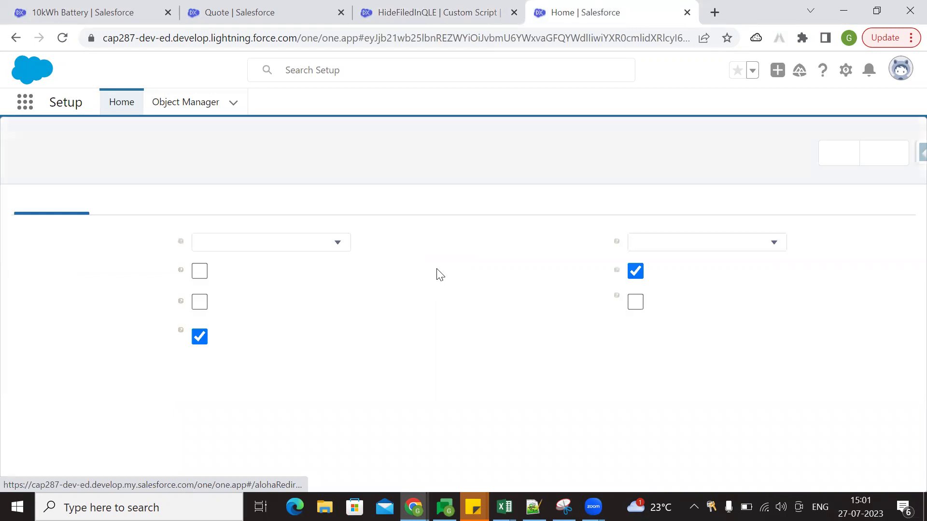
- Set the Quote Calculator Plugin to HideFiledInQLE in the Salesforce CPQ plugin settings
left_click(266, 219)
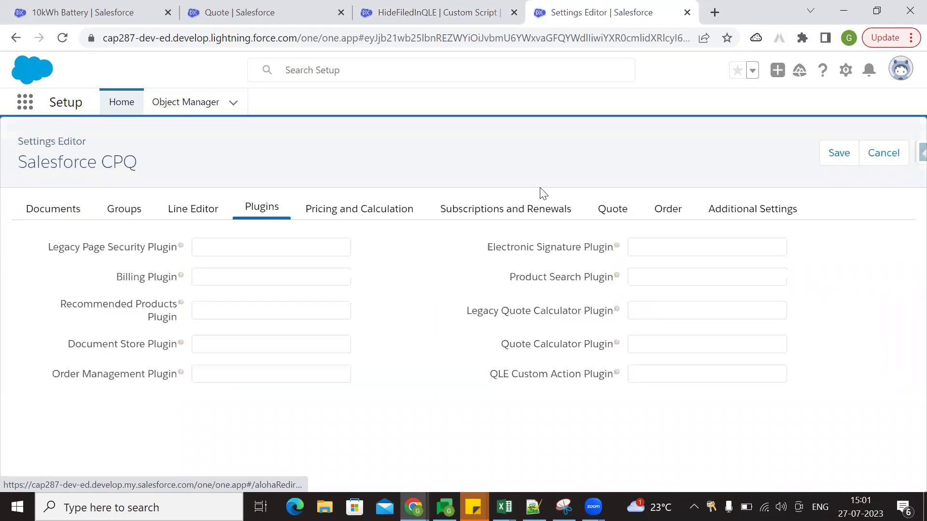
left_click_drag(502, 347, 619, 346)
left_click(662, 342)
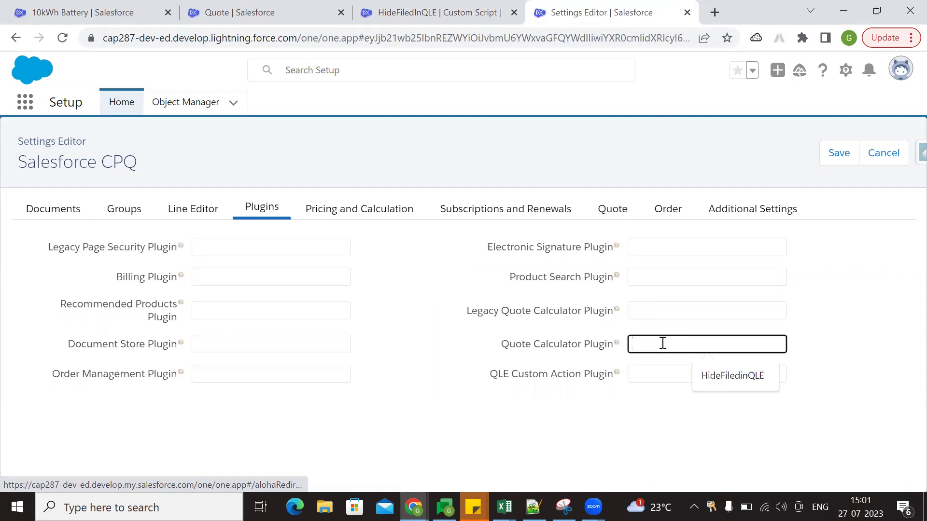
key("ctrl+v")
left_click(827, 346)
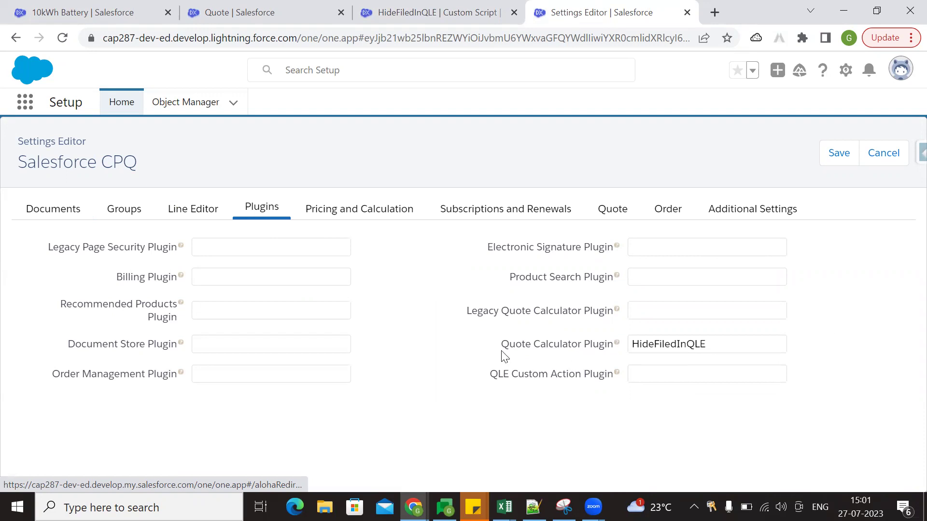
- Review the Quote Calculator Plugin entry alongside the other plugin fields in the Salesforce CPQ settings
left_click_drag(502, 352, 614, 353)
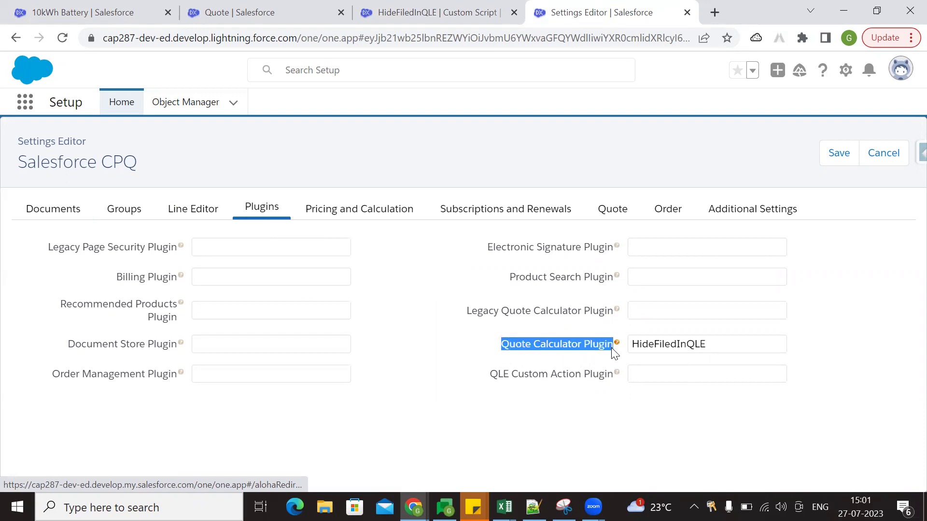
left_click(544, 344)
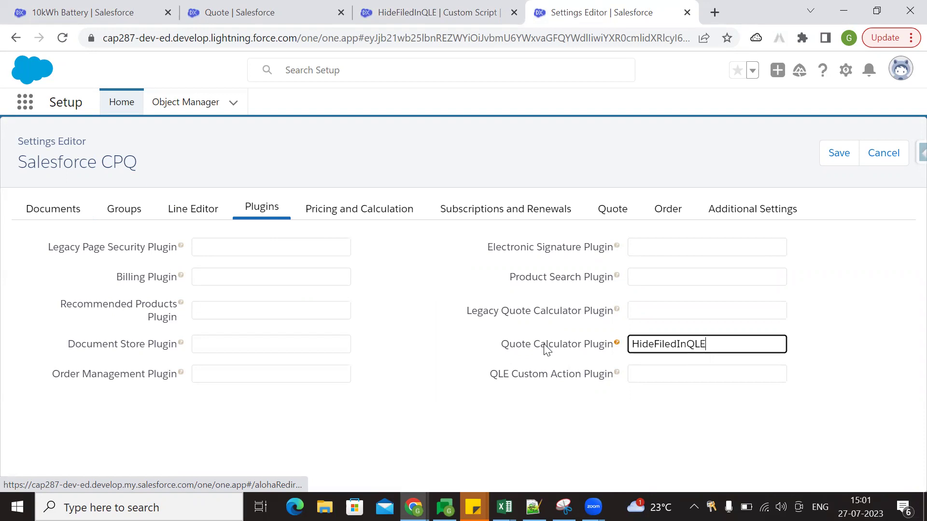
triple_click(544, 347)
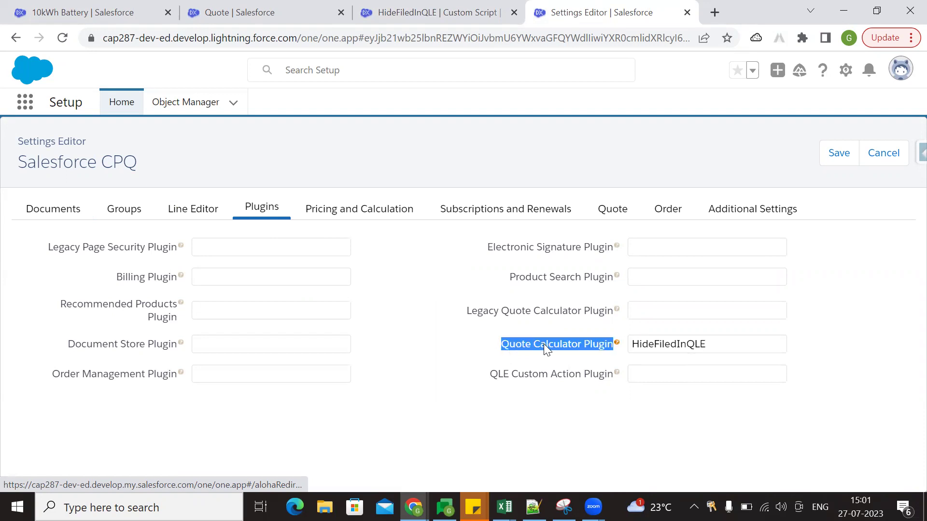
left_click(544, 343)
left_click_drag(502, 347, 610, 351)
left_click(606, 352)
left_click(476, 360)
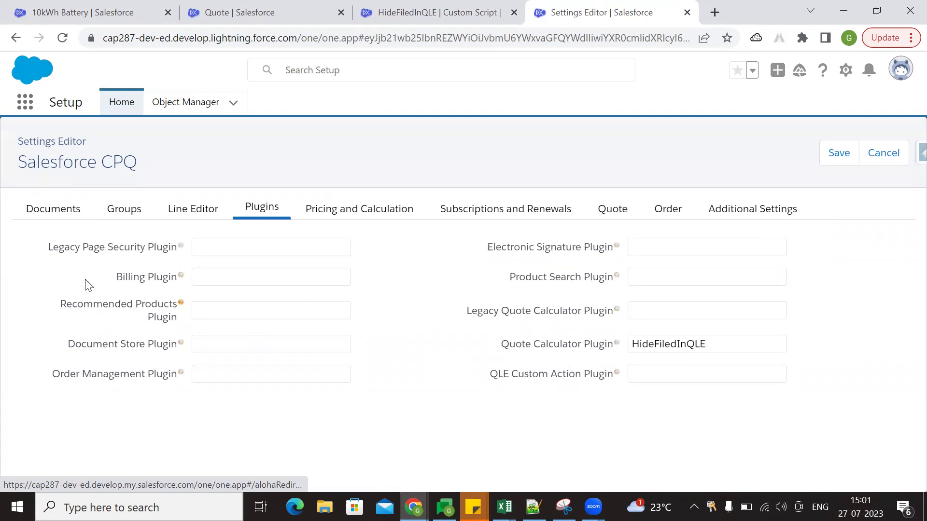
left_click_drag(59, 251, 163, 254)
left_click_drag(117, 283, 182, 287)
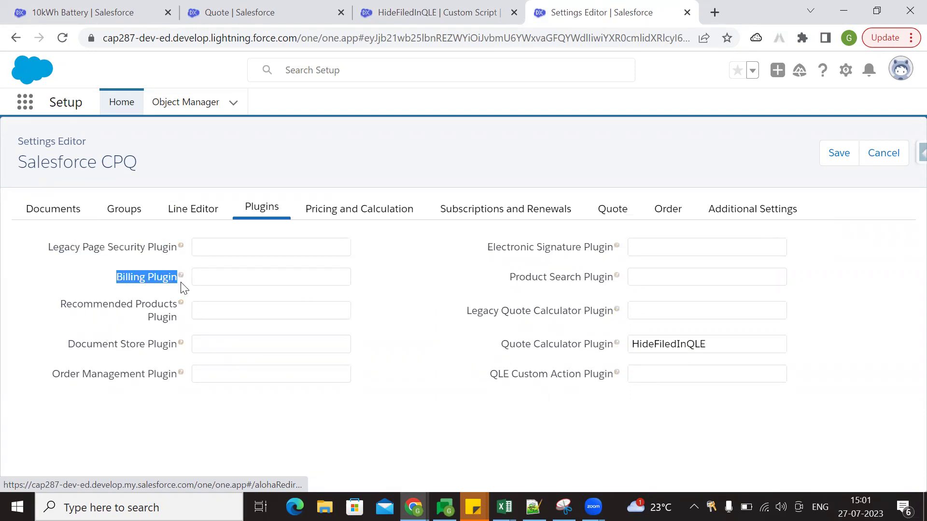
left_click_drag(507, 283, 615, 285)
left_click_drag(486, 249, 655, 249)
left_click(486, 267)
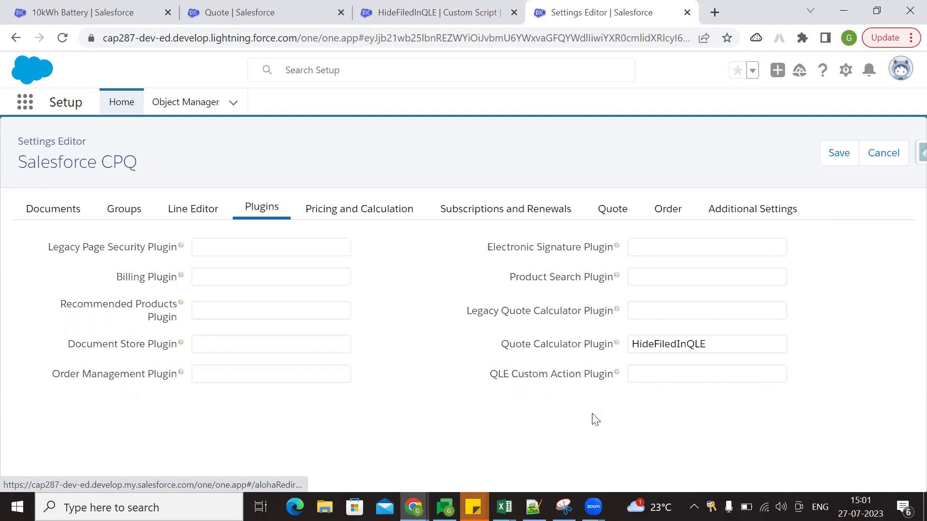
- Save the plugin settings and switch back to the quote open in the line editor
left_click(831, 166)
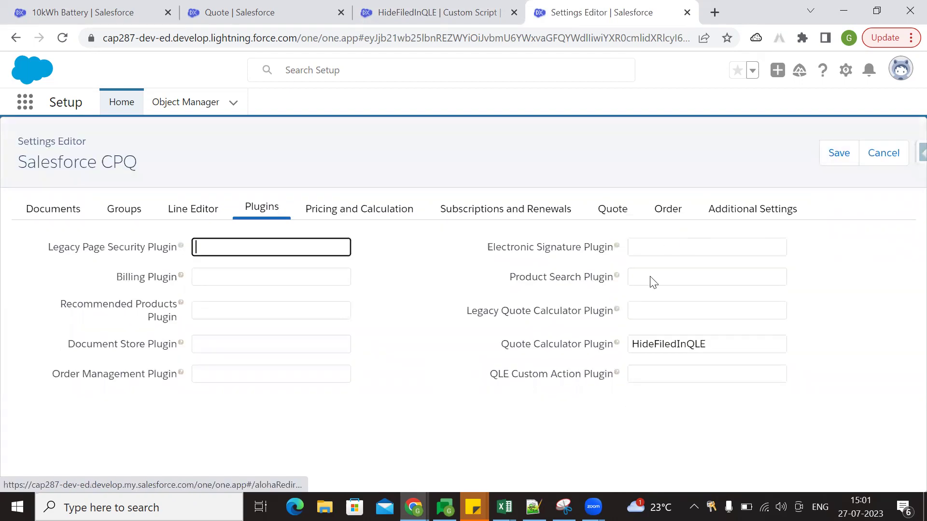
left_click(419, 303)
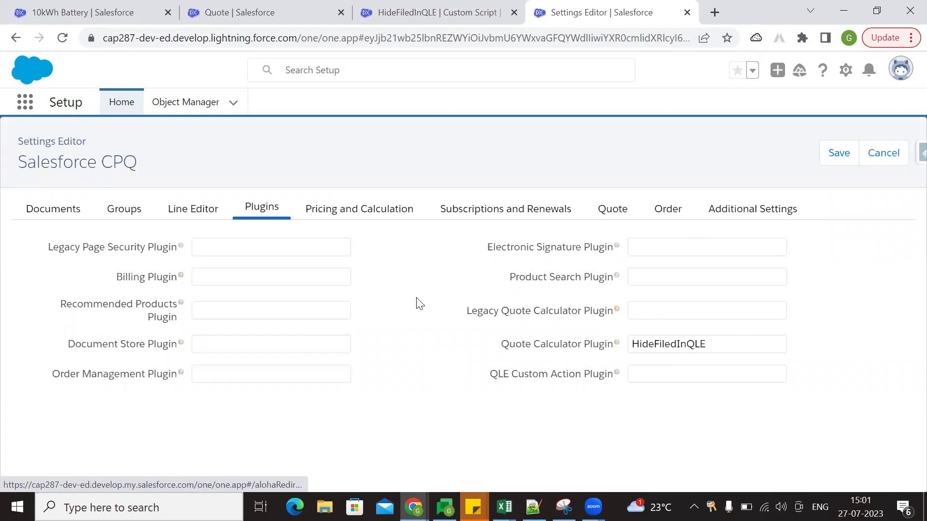
left_click(164, 9)
left_click(250, 6)
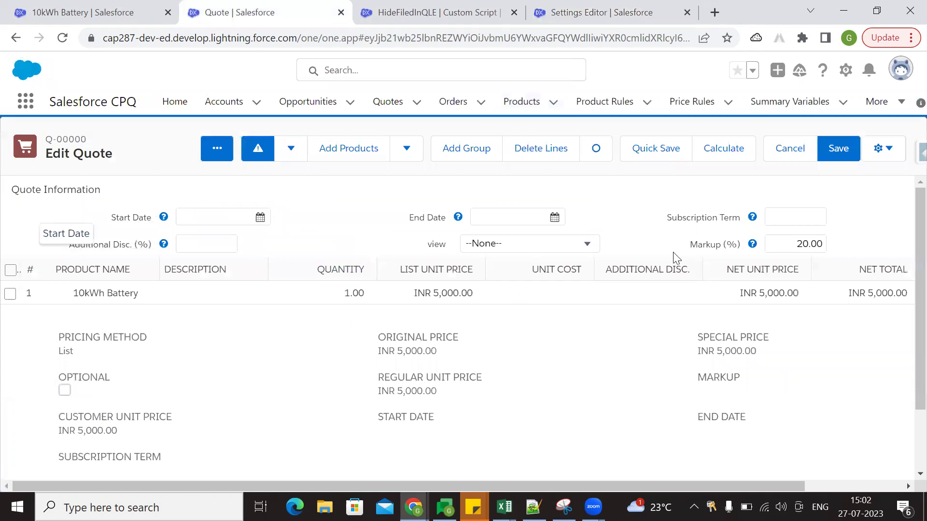
left_click(11, 270)
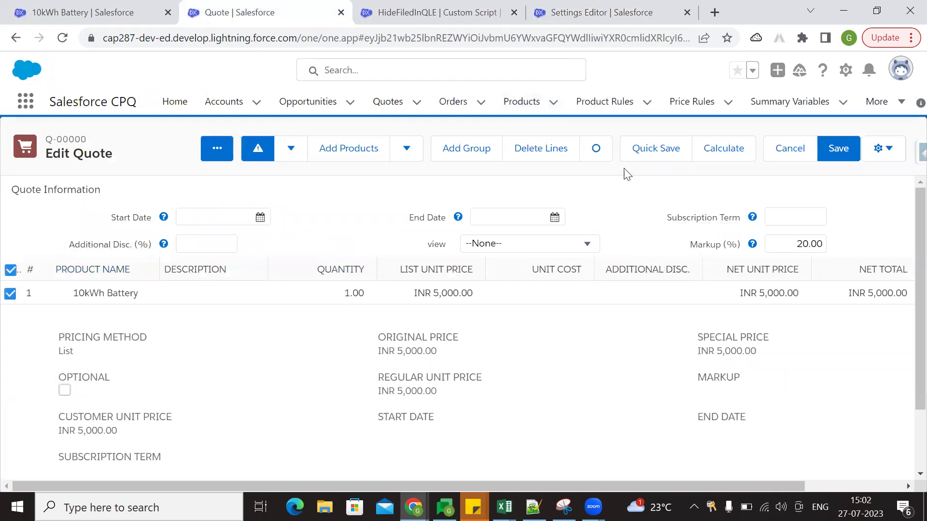
left_click(553, 158)
left_click(355, 153)
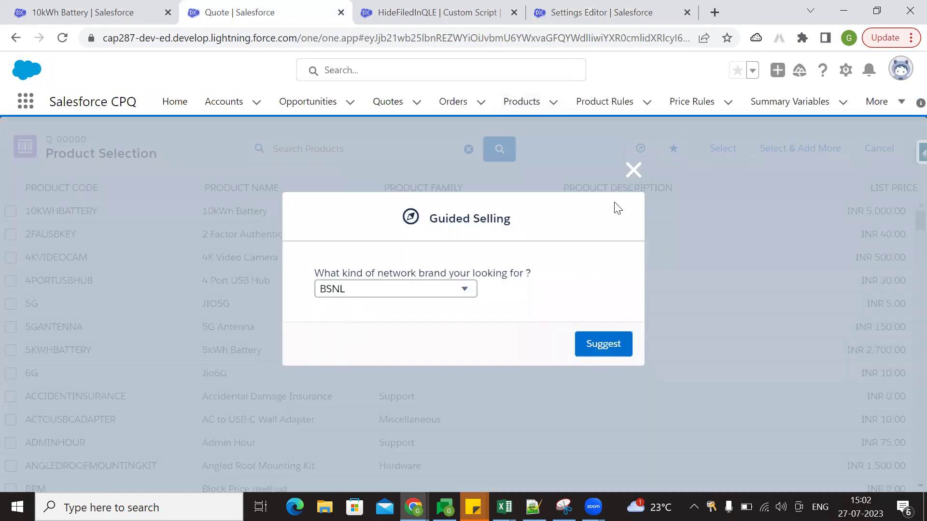
left_click(634, 170)
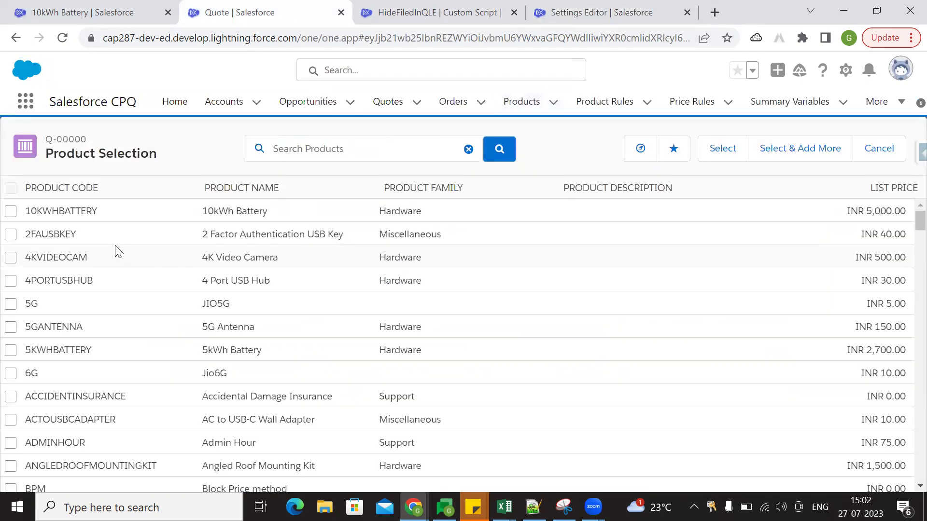
left_click(11, 214)
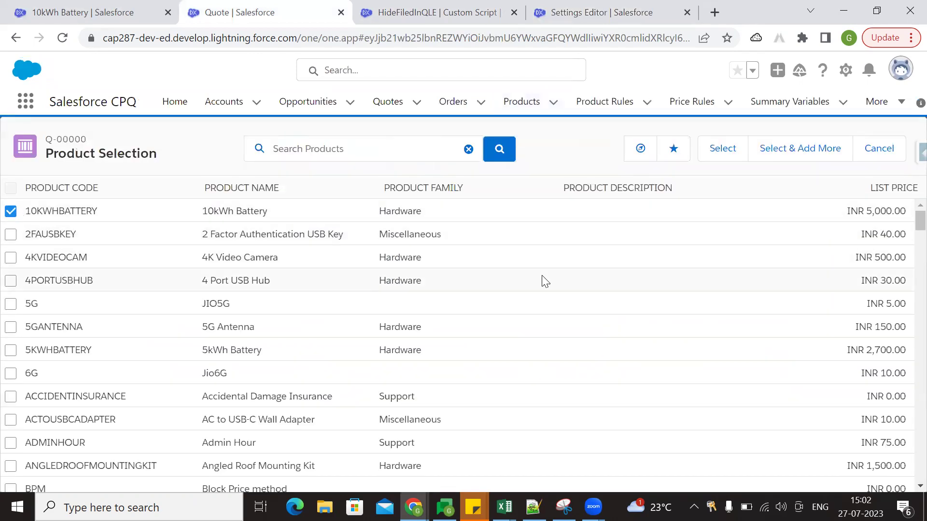
- Reload the quote line editor and delete the existing 10kWh Battery line
left_click(62, 37)
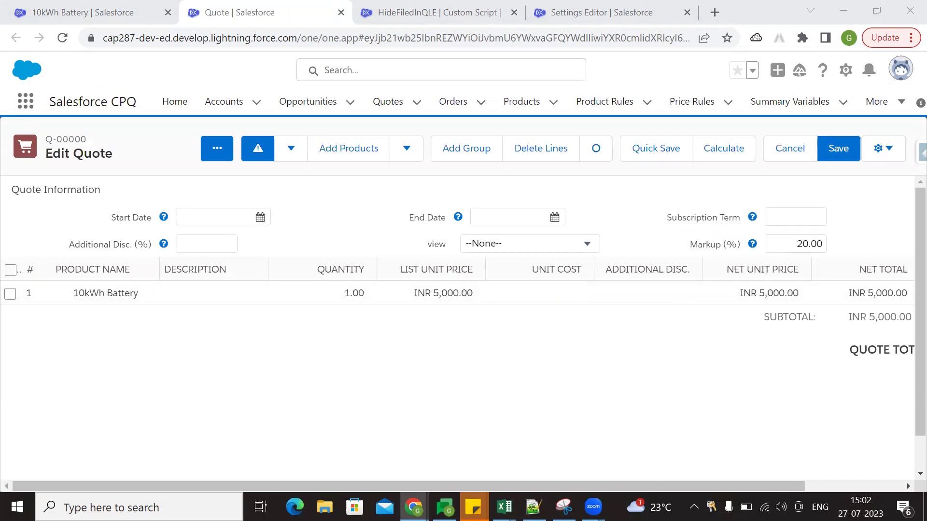
left_click(11, 270)
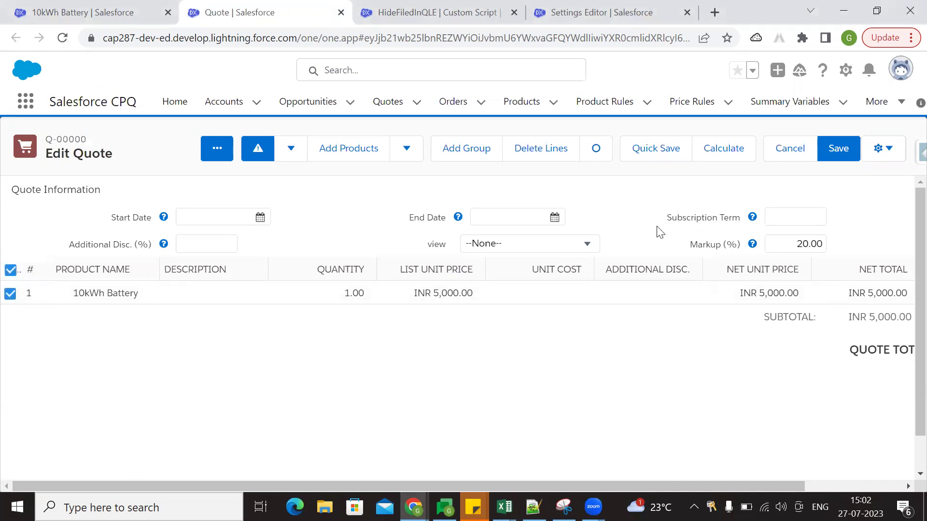
left_click(548, 154)
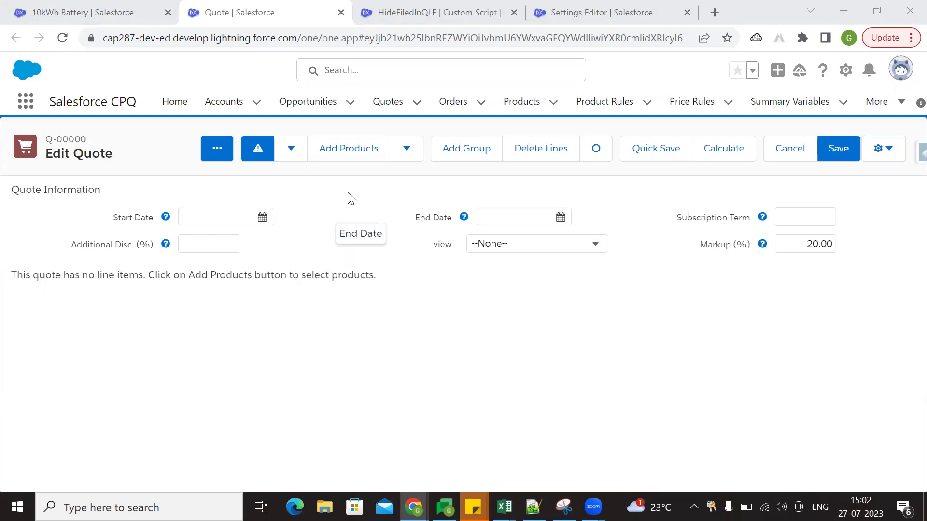
- Add the product 10KWHBATTERY to the quote, dismissing the Guided Selling prompt without answering it
left_click(332, 156)
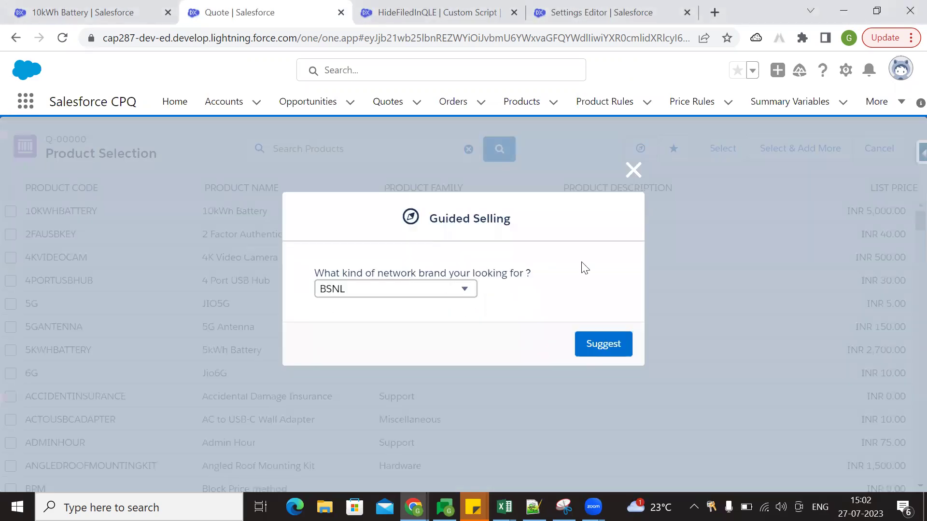
left_click(630, 172)
left_click(11, 211)
left_click(716, 151)
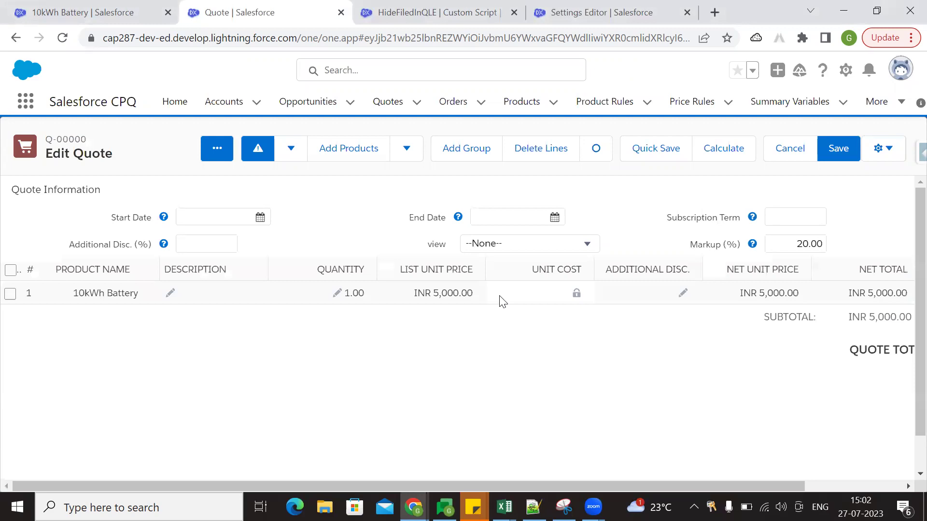
- Expand the details of the new 10kWh Battery quote line and look through its fields
scroll(594, 469, "right", 3)
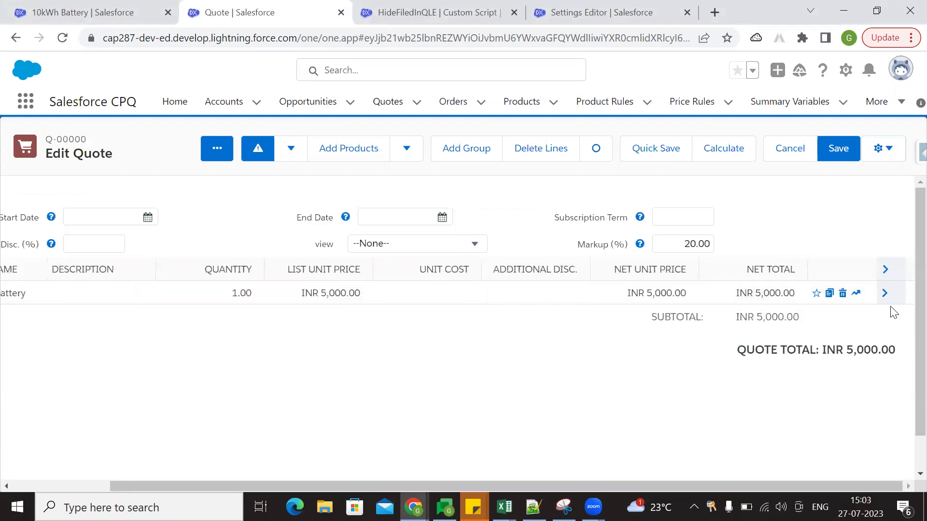
left_click(884, 293)
scroll(698, 471, "left", 3)
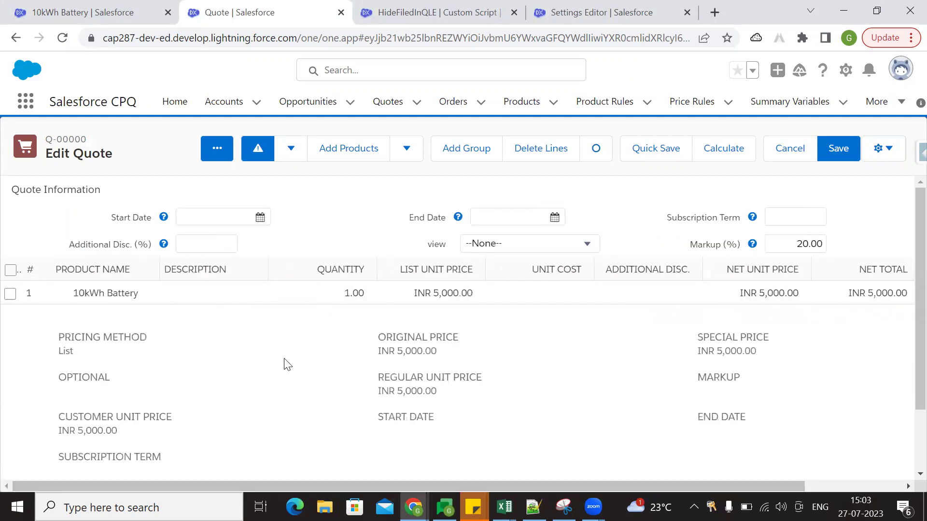
scroll(100, 330, "down", 3)
scroll(118, 356, "up", 3)
- Examine the Optional field in the 10kWh Battery line's details to check whether its checkbox is hidden
mouse_move(60, 389)
left_mouse_down()
mouse_move(89, 381)
mouse_move(77, 387)
left_mouse_up()
left_click(109, 389)
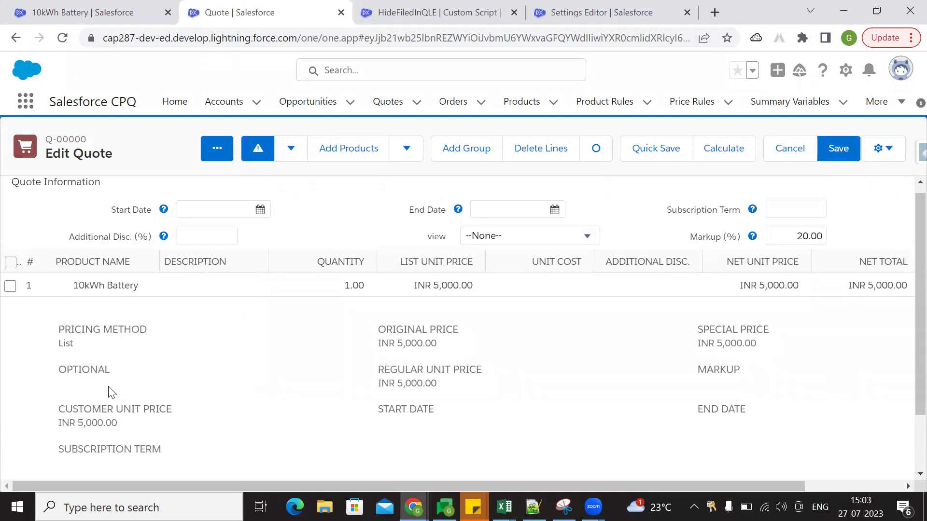
left_click_drag(60, 389, 85, 390)
double_click(69, 389)
left_click(80, 390)
left_click_drag(60, 369, 121, 383)
left_click(74, 389)
left_click_drag(63, 371, 120, 376)
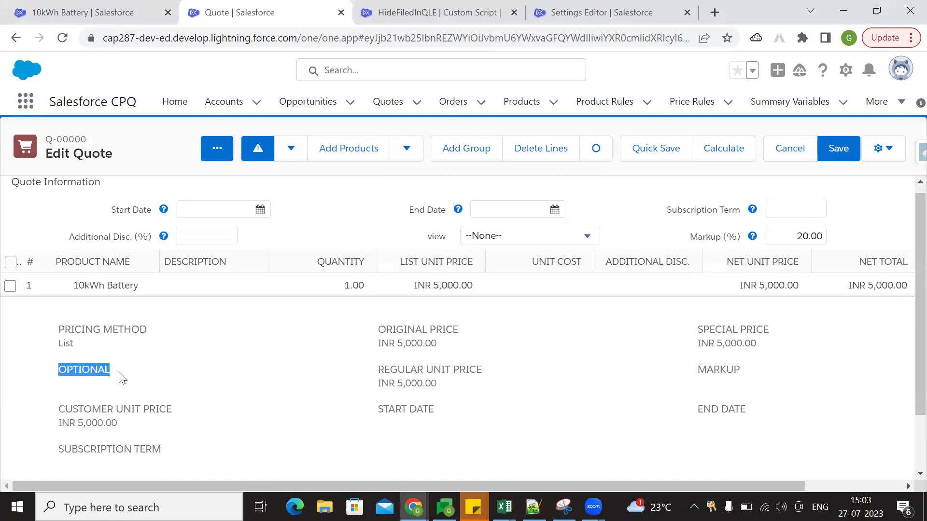
left_click(69, 392)
left_click_drag(54, 375, 128, 376)
left_click(127, 383)
left_click_drag(59, 370, 122, 377)
left_click(121, 378)
left_click_drag(58, 373, 132, 372)
left_click(133, 373)
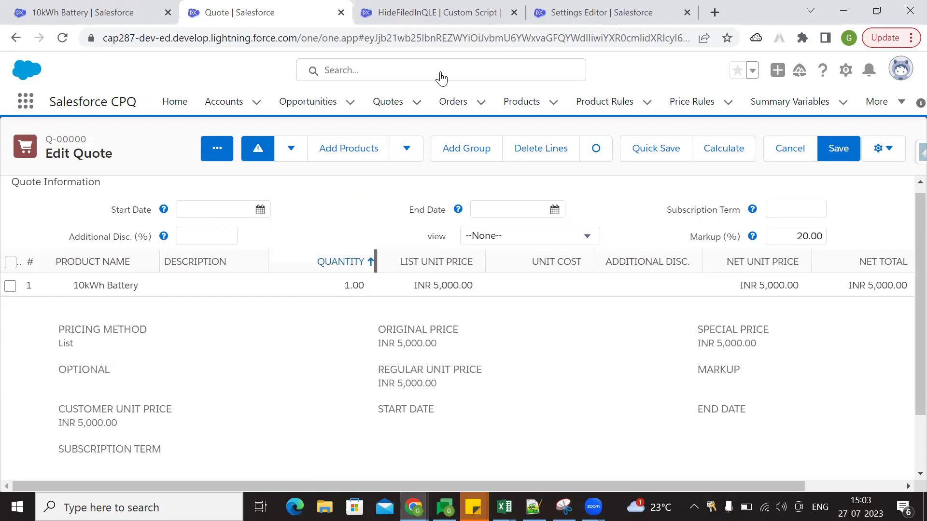
- Turn on Enable Compact Mode in the Line Editor settings of the Salesforce CPQ package
left_click(555, 10)
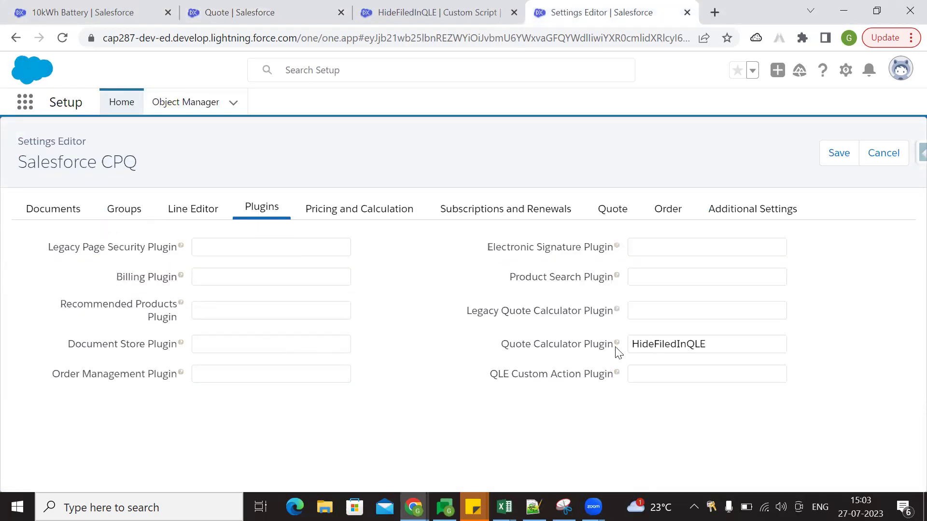
left_click(196, 213)
scroll(504, 281, "down", 1)
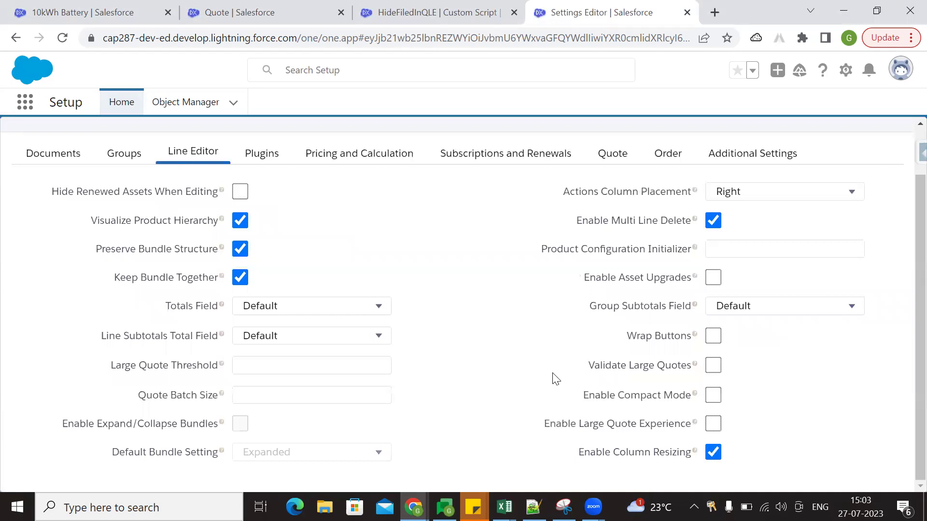
left_click_drag(576, 401, 688, 404)
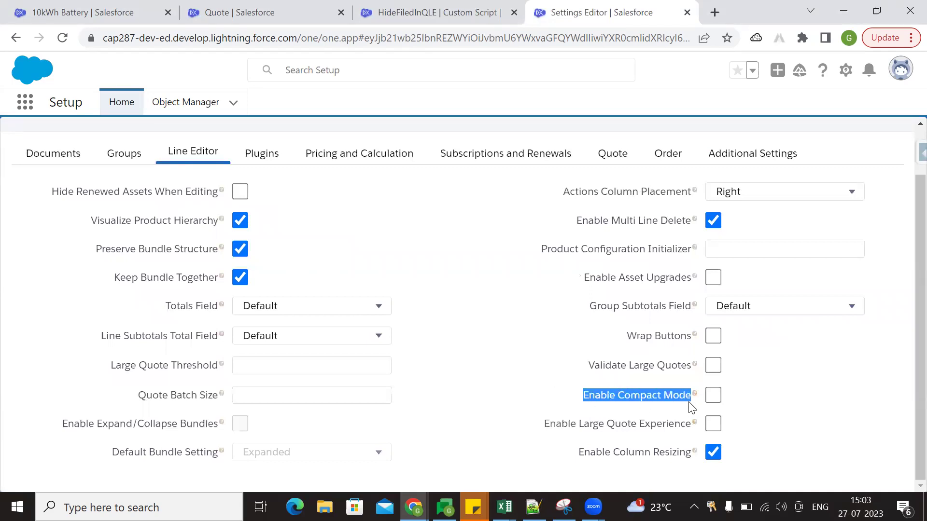
left_click(731, 400)
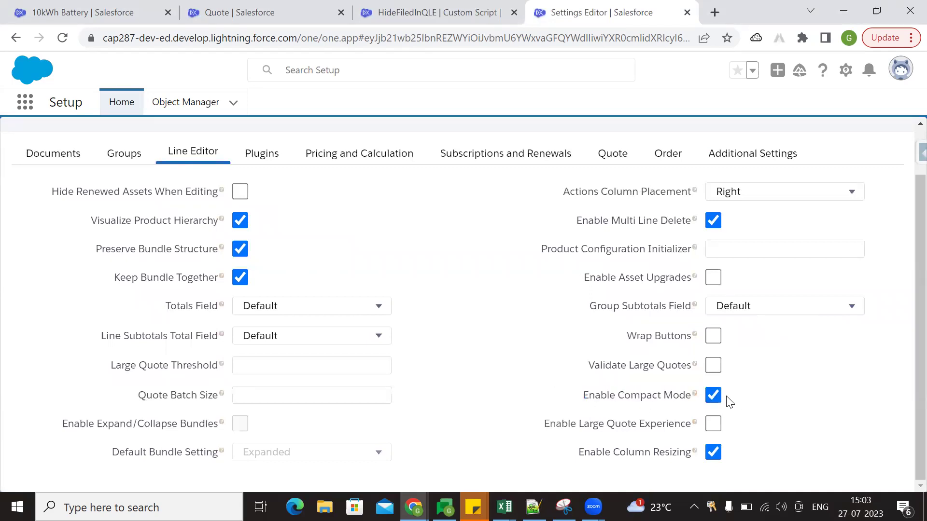
- Save the Line Editor settings, recheck Enable Compact Mode, and return to the quote
scroll(818, 282, "up", 2)
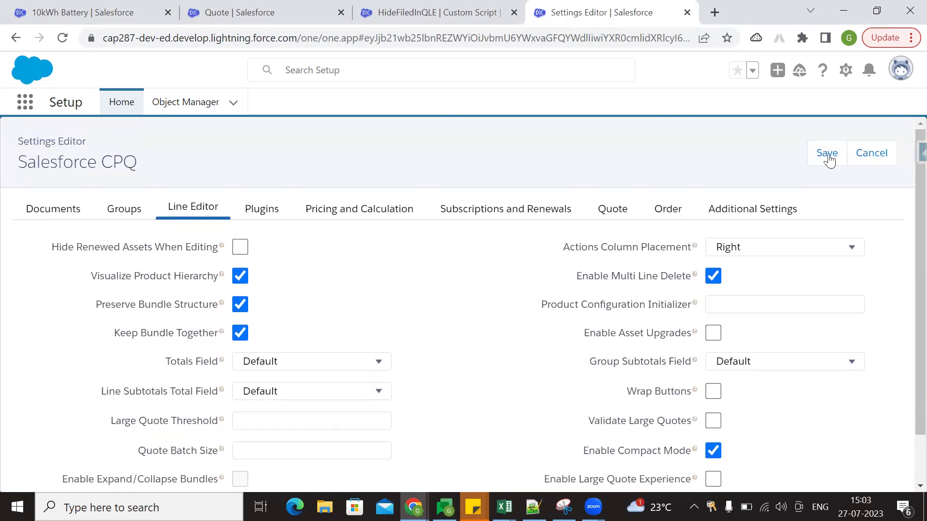
left_click(827, 154)
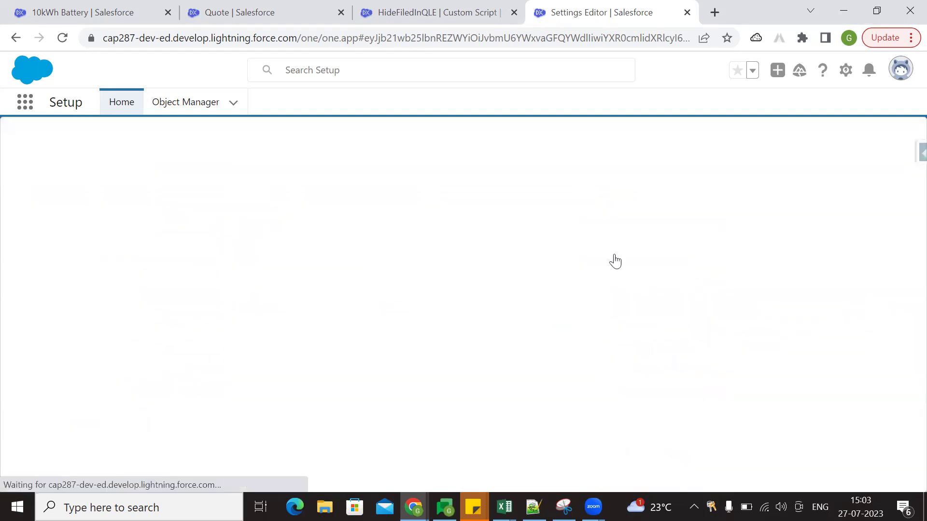
scroll(623, 352, "down", 2)
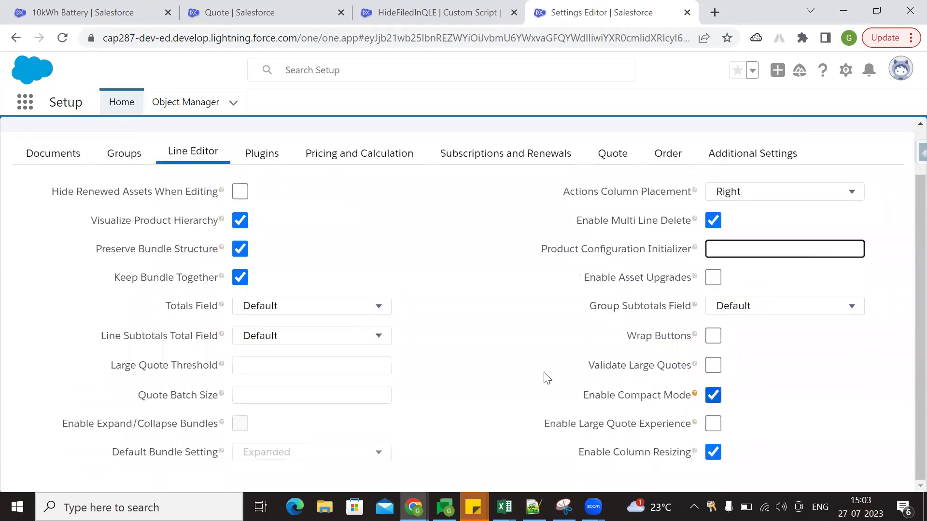
left_click(822, 161)
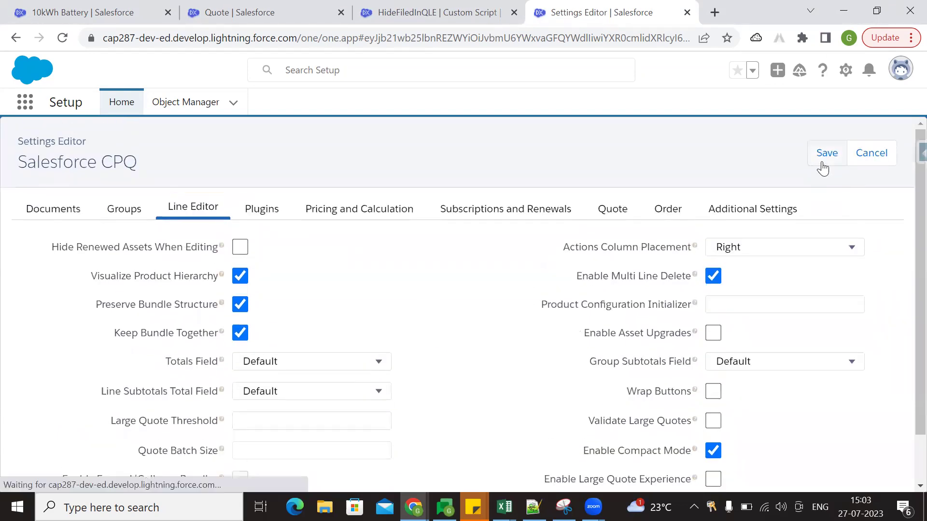
left_click(273, 11)
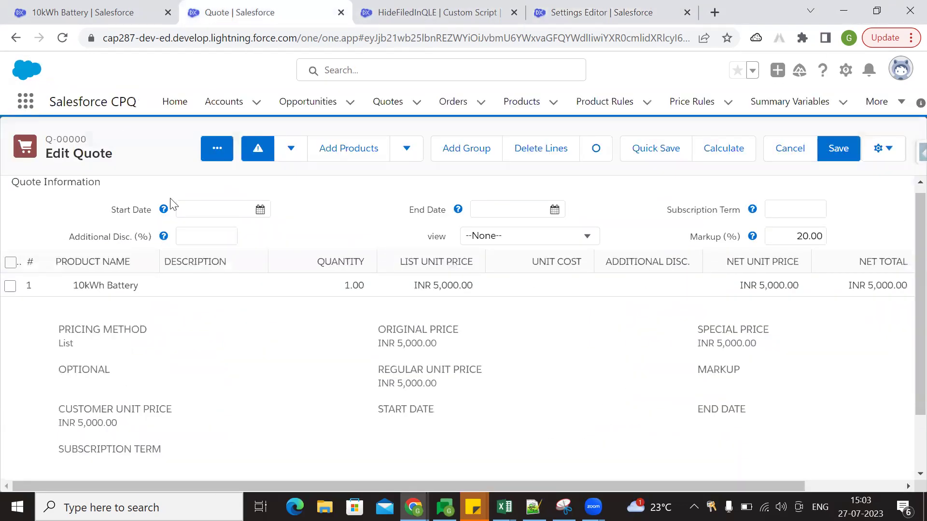
- Reload the quote line editor and delete the existing 10kWh Battery line from the quote
left_click(62, 37)
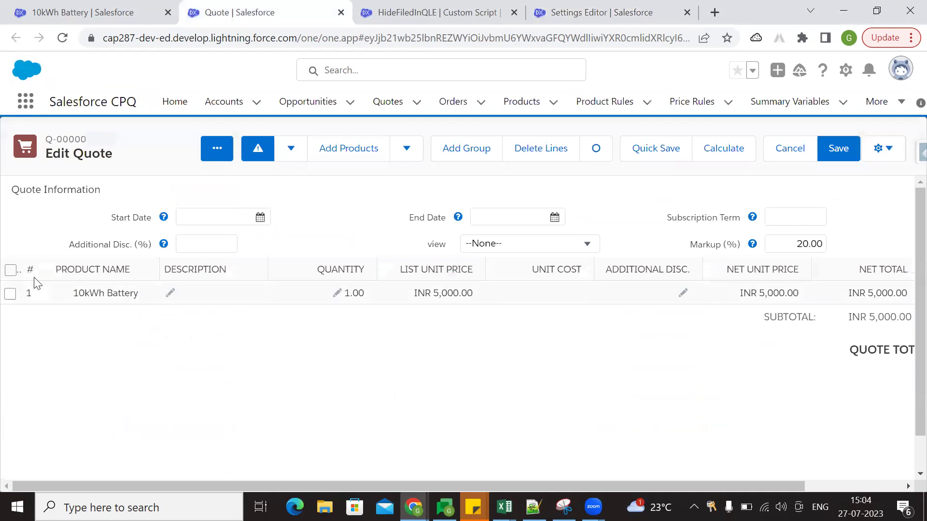
left_click(14, 272)
left_click(543, 155)
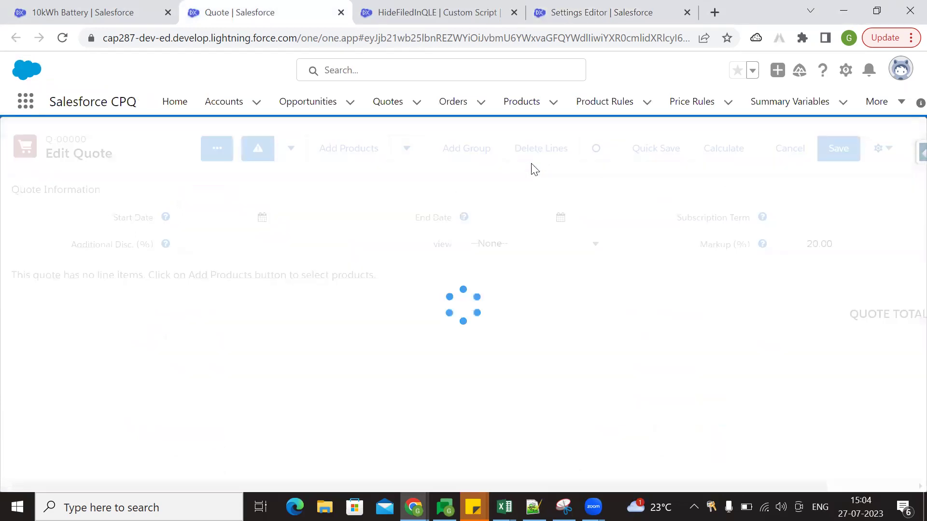
- Add the 10kWh Battery (10KWHBATTERY) to the quote again, dismissing the Guided Selling prompt
left_click(352, 153)
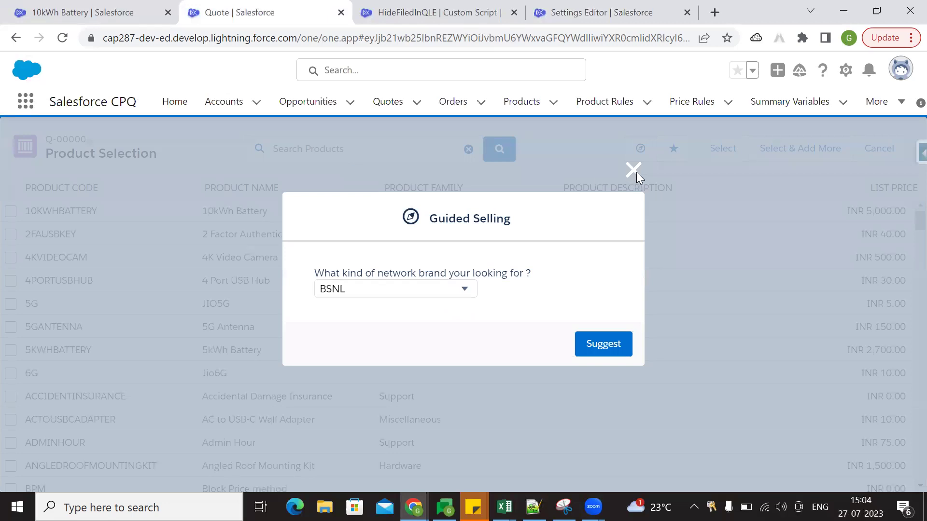
left_click(635, 170)
left_click(10, 210)
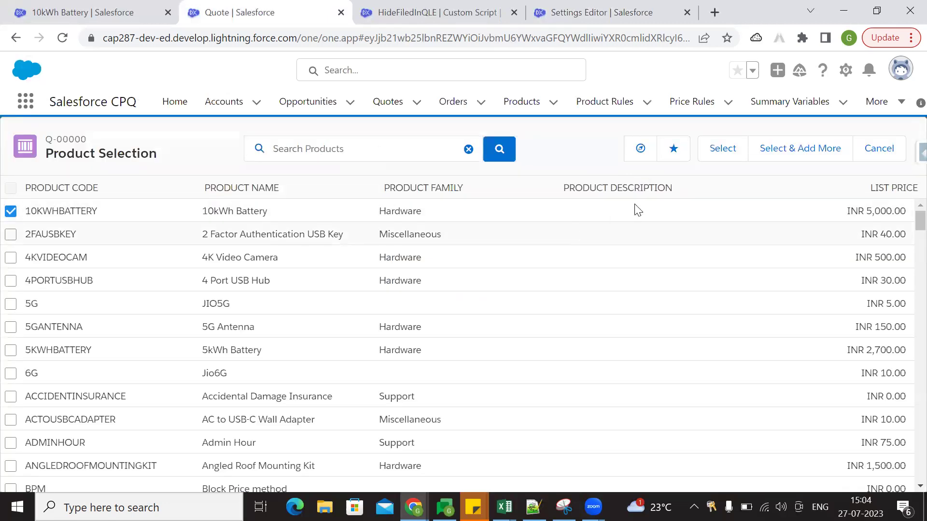
left_click(719, 154)
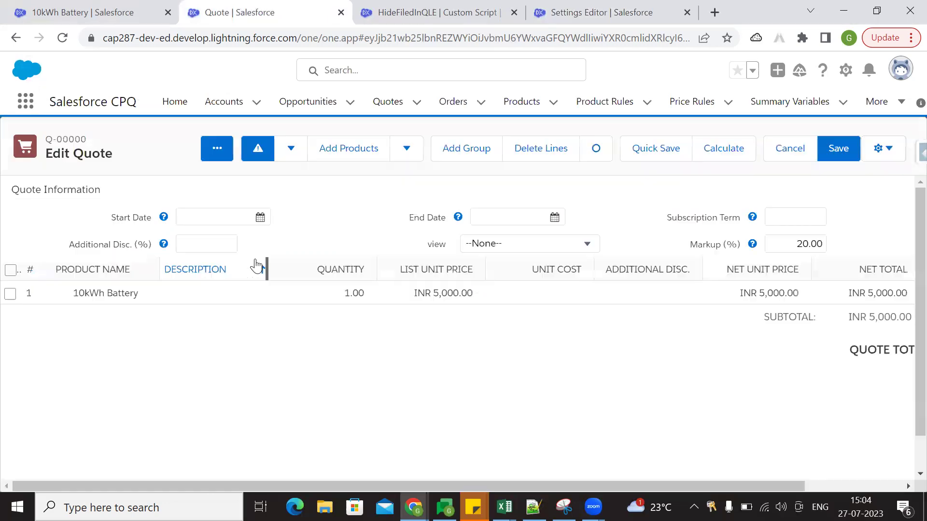
- Expand the new 10kWh Battery line's details and check whether the Optional field is hidden
scroll(560, 453, "right", 3)
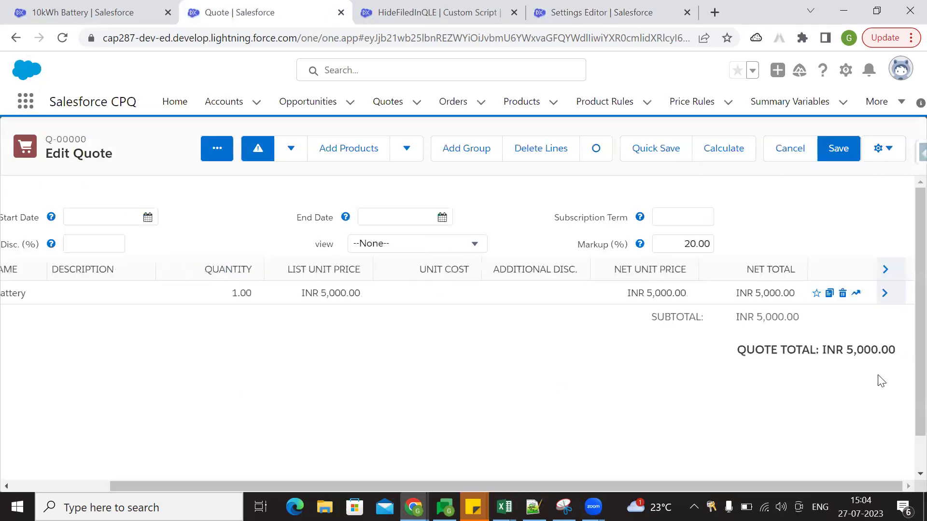
left_click(888, 293)
left_click_drag(774, 485, 673, 485)
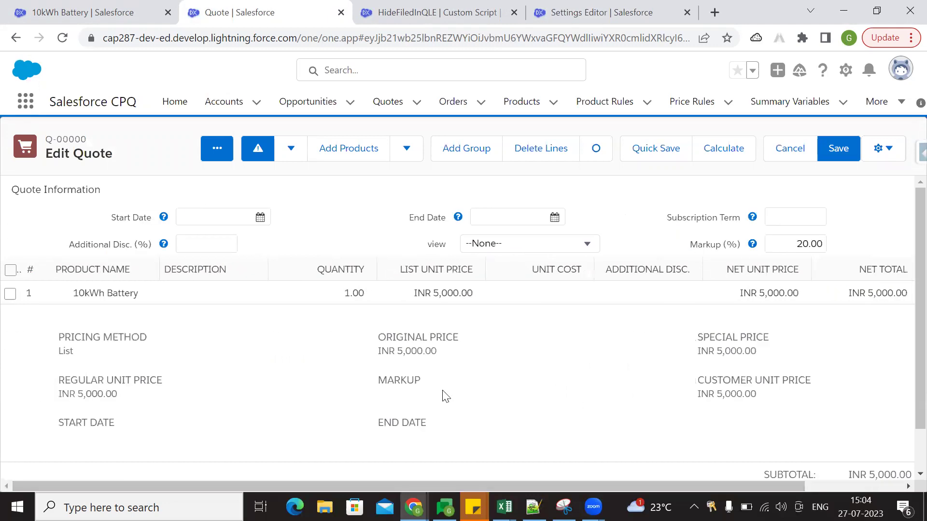
scroll(208, 360, "down", 1)
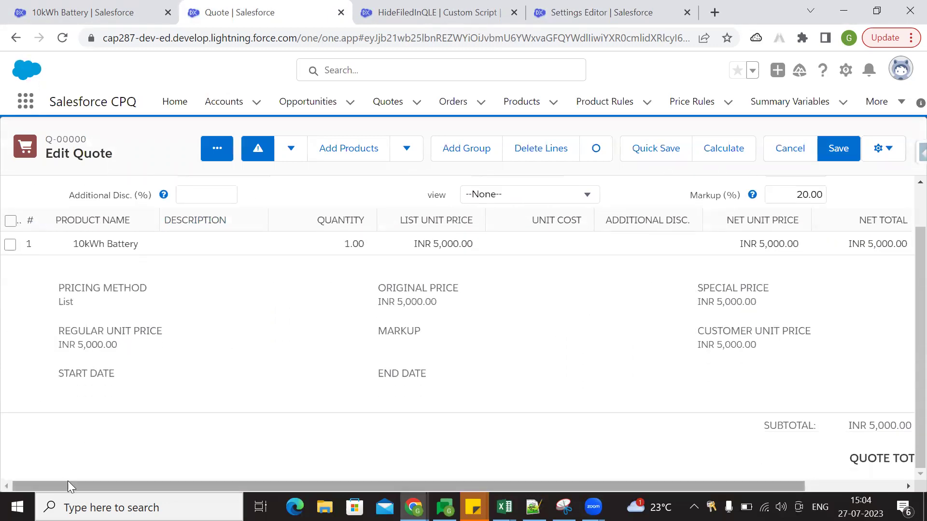
scroll(242, 418, "up", 1)
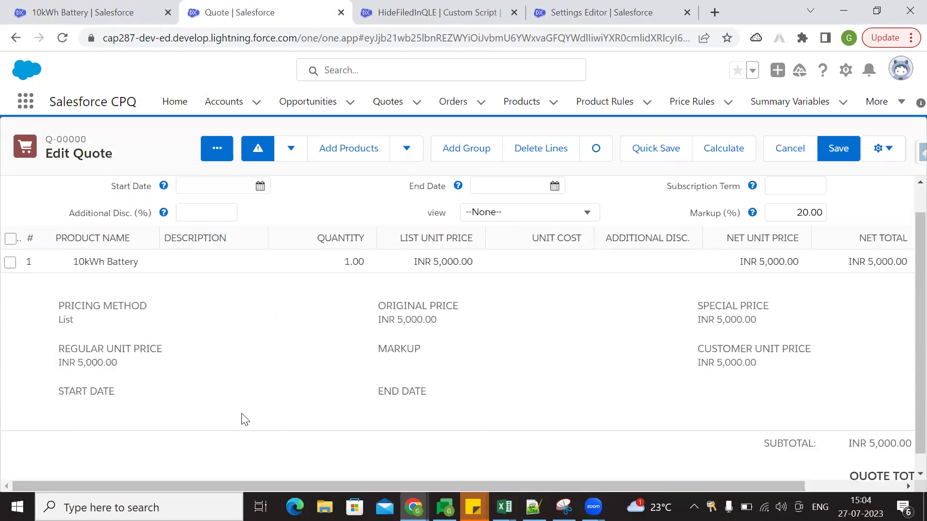
scroll(97, 338, "down", 1)
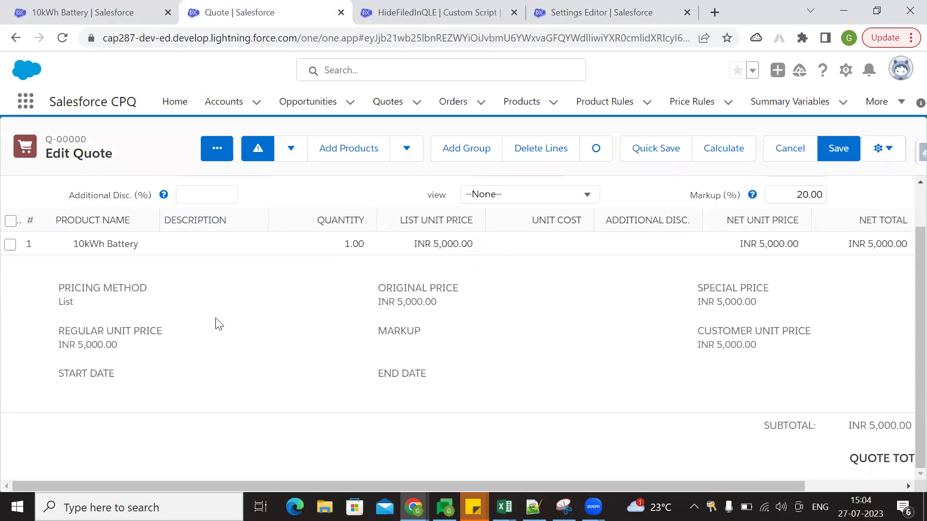
- Review the code of the HideFiledInQLE custom script that controls field visibility on quote lines
left_click(420, 6)
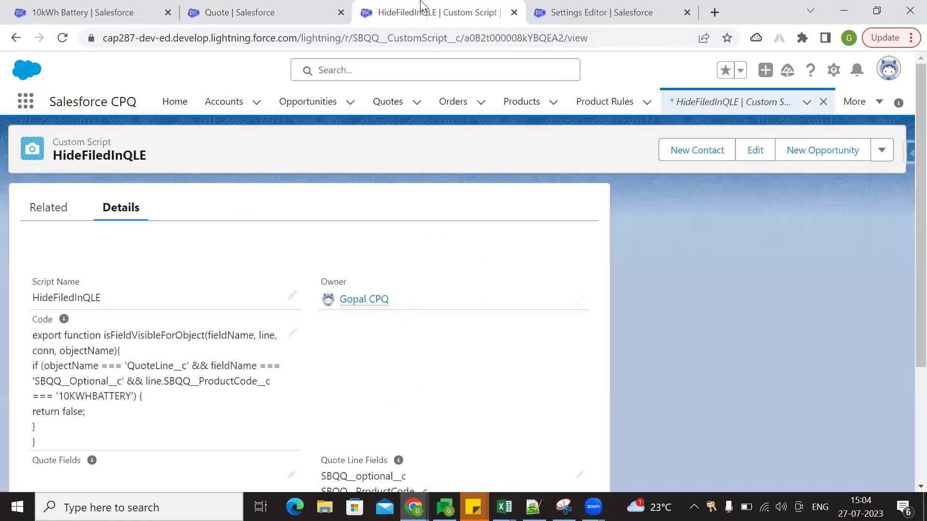
scroll(505, 242, "down", 3)
scroll(155, 325, "up", 1)
left_click_drag(30, 272, 51, 369)
left_click(423, 321)
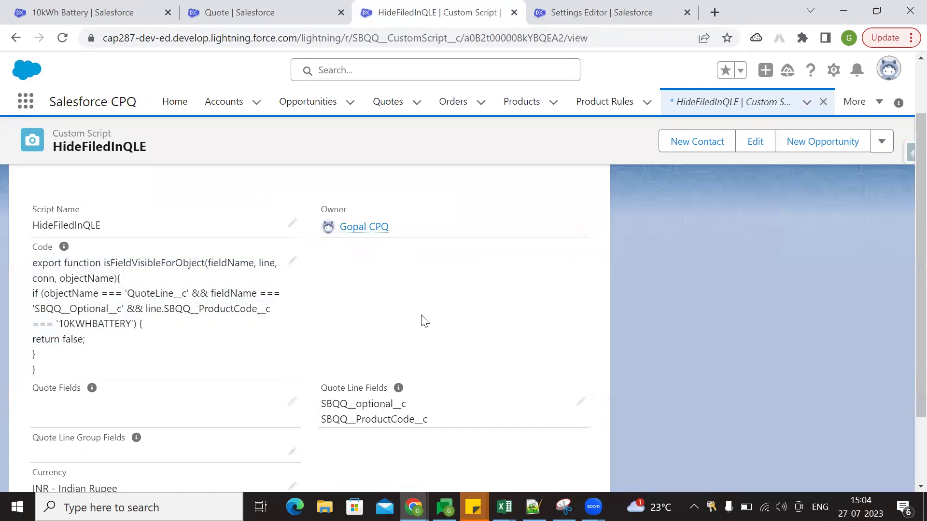
left_click_drag(93, 162, 155, 161)
left_click_drag(30, 268, 24, 375)
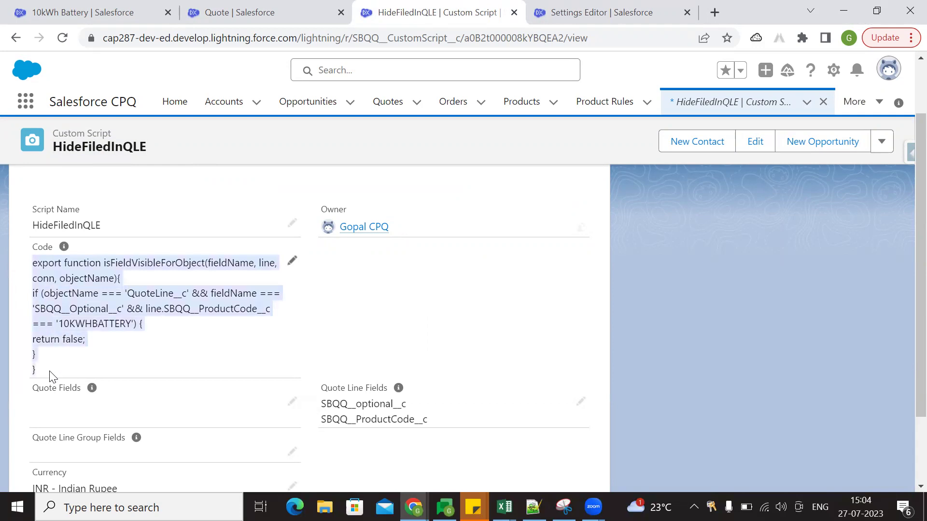
left_click(56, 375)
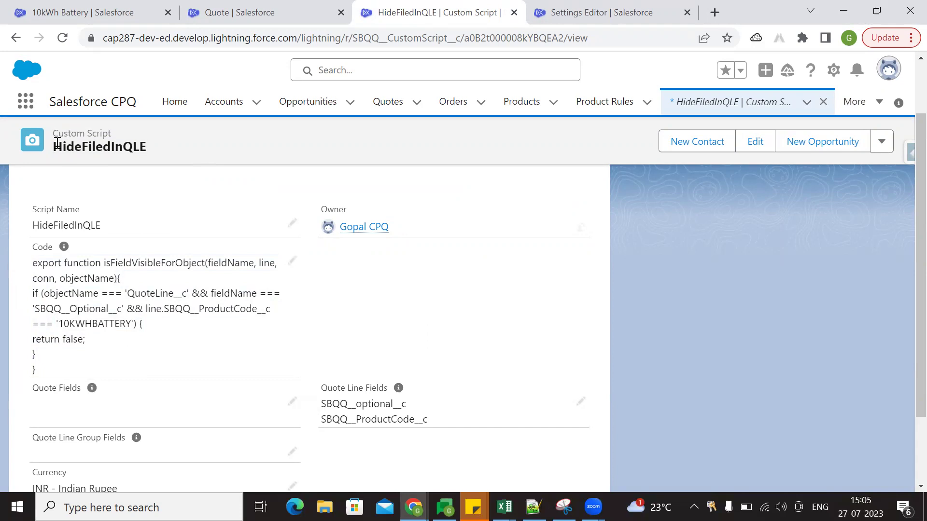
- Return to the quote and add the 2 Factor Authentication USB Key (2FAUSBKEY) for comparison
left_click(92, 5)
left_click(209, 9)
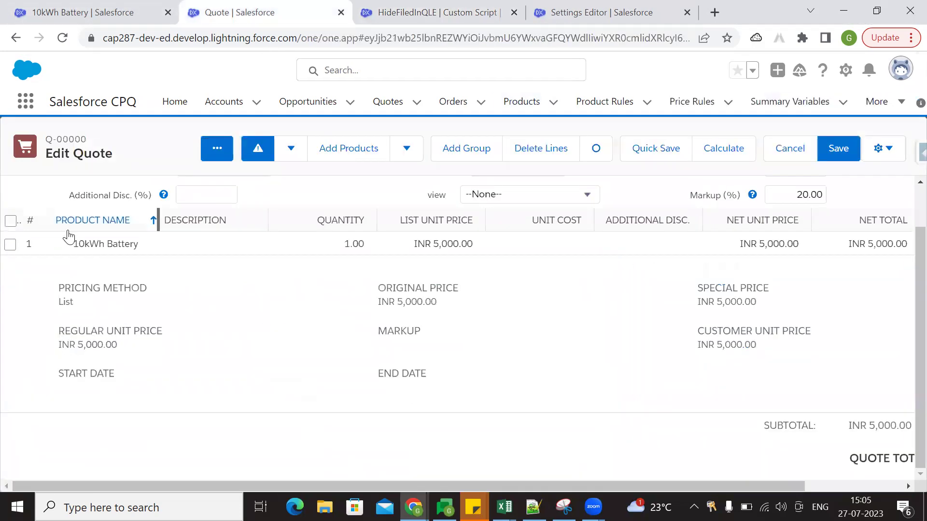
mouse_move(671, 486)
left_mouse_down()
mouse_move(767, 487)
mouse_move(671, 487)
left_mouse_up()
left_click(356, 160)
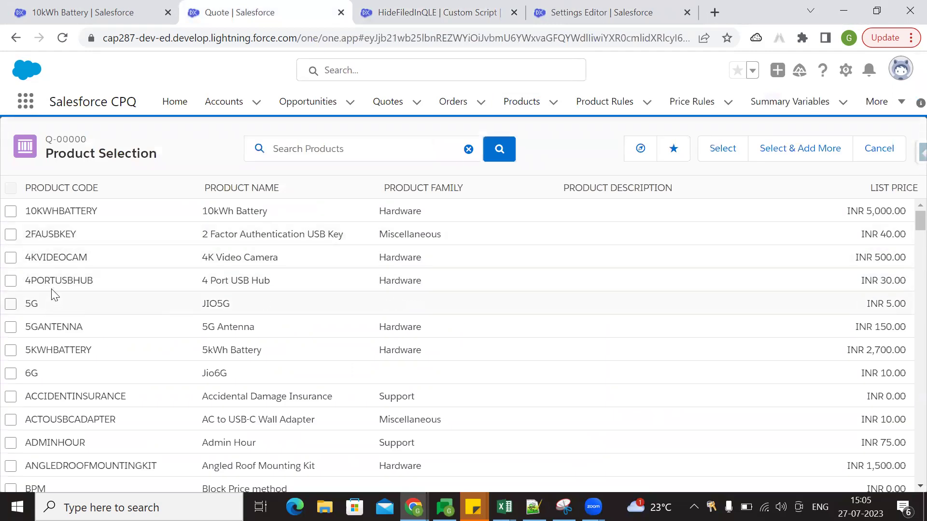
left_click(11, 235)
left_click(727, 150)
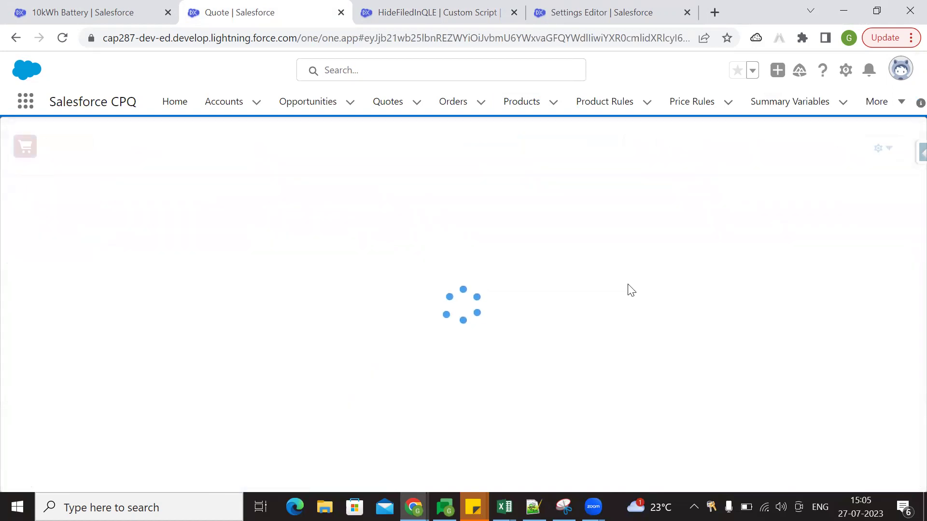
- Expand the 2 Factor Authentication USB Key line's details and compare its Optional field with the 10kWh Battery line
scroll(367, 338, "down", 2)
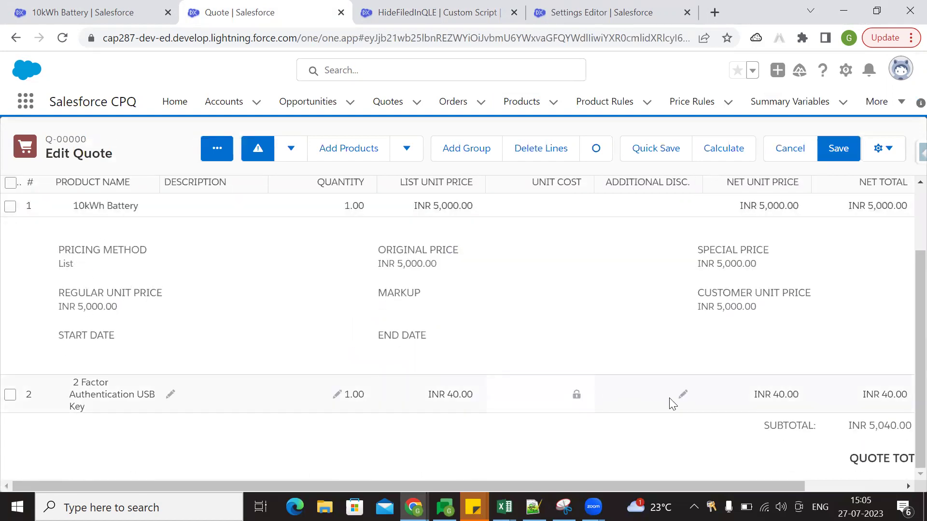
left_click_drag(726, 485, 705, 485)
left_click(890, 394)
scroll(804, 483, "down", 3)
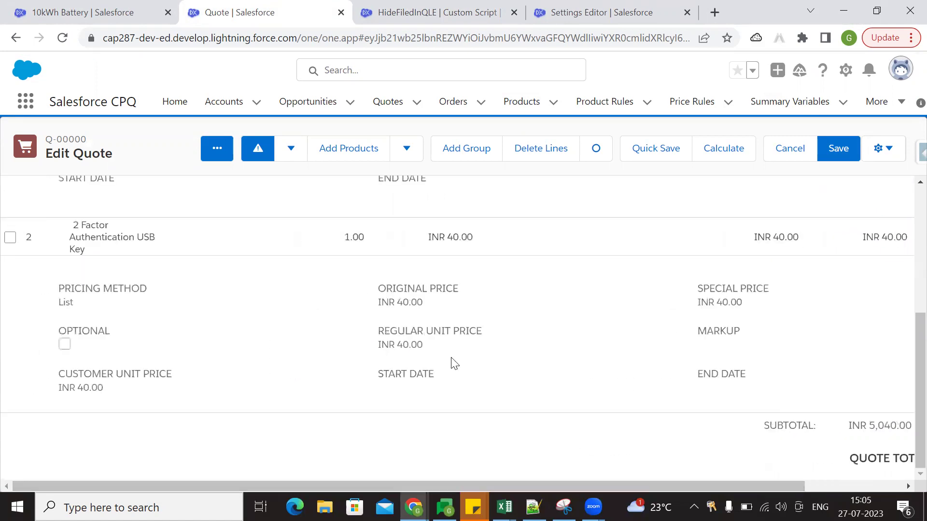
scroll(179, 338, "up", 2)
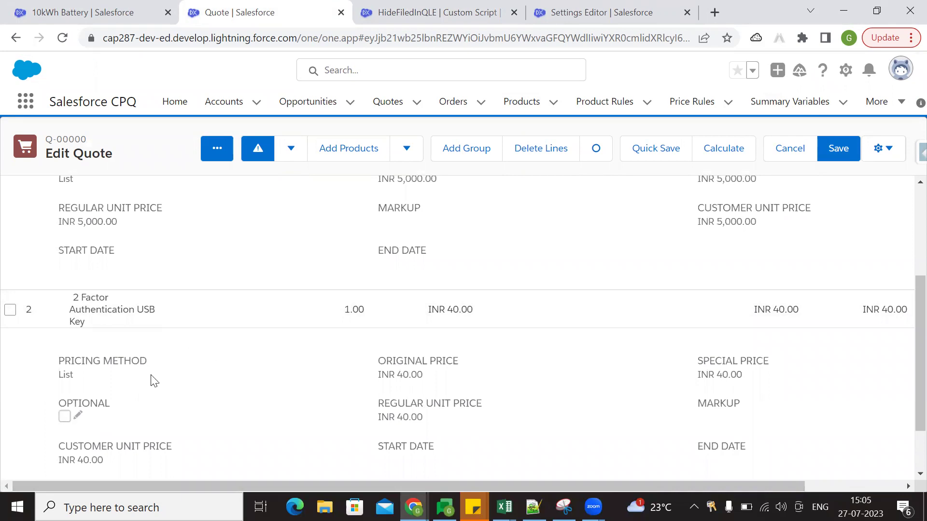
scroll(164, 381, "up", 2)
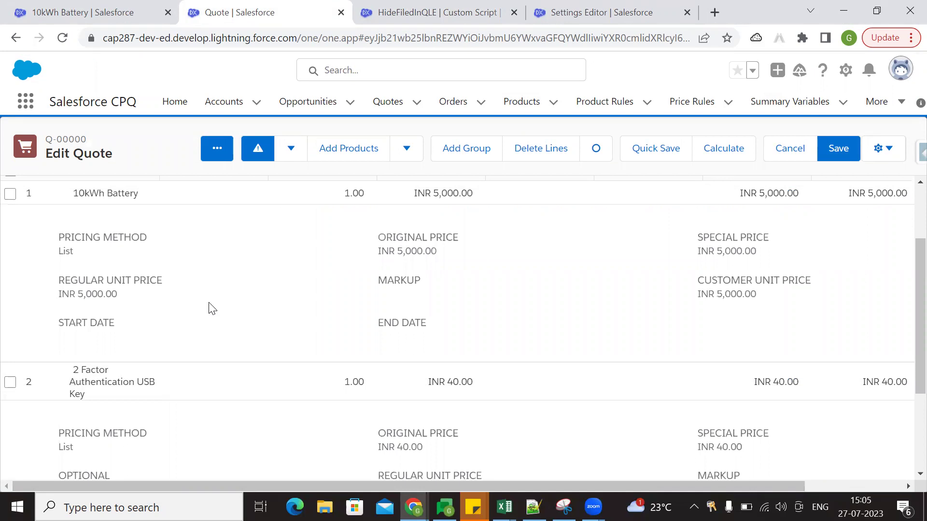
scroll(209, 304, "down", 3)
scroll(142, 355, "up", 2)
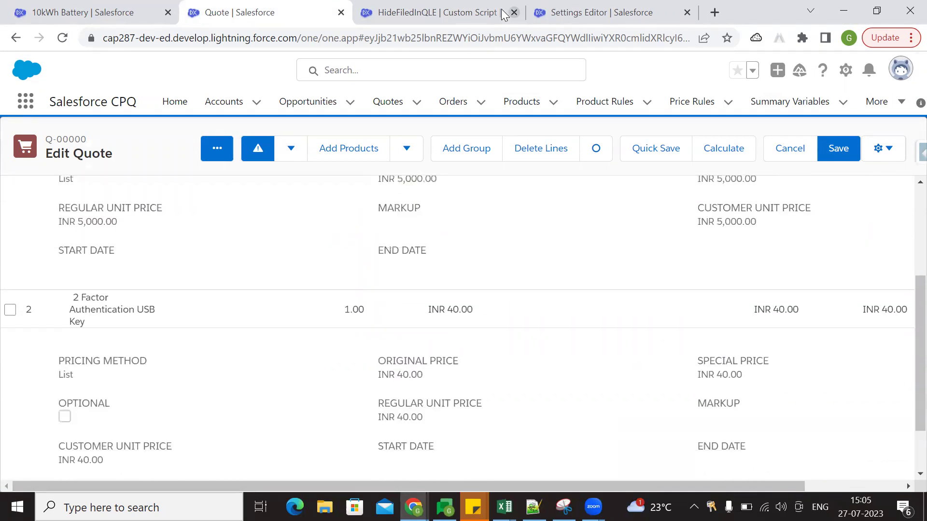
- Recheck the product code condition in the HideFiledInQLE script and Enable Compact Mode in the Line Editor settings
left_click(427, 12)
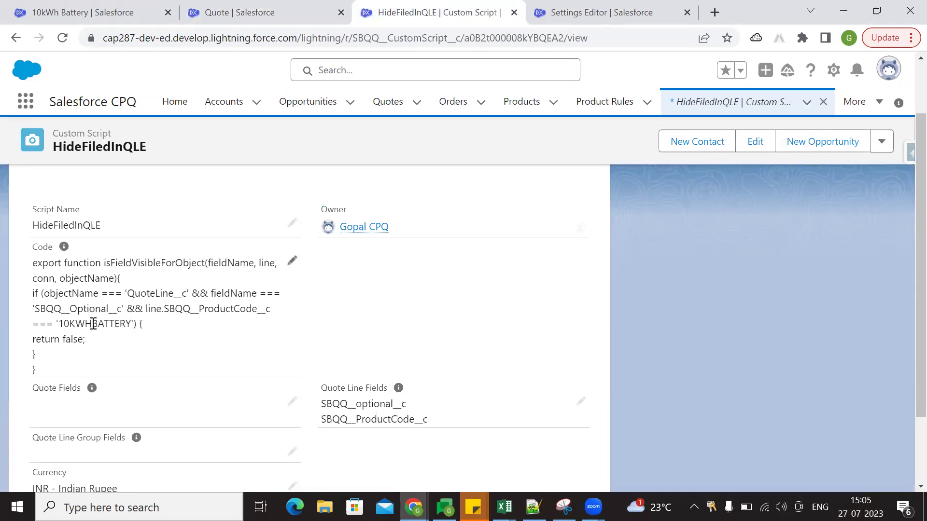
left_click(242, 11)
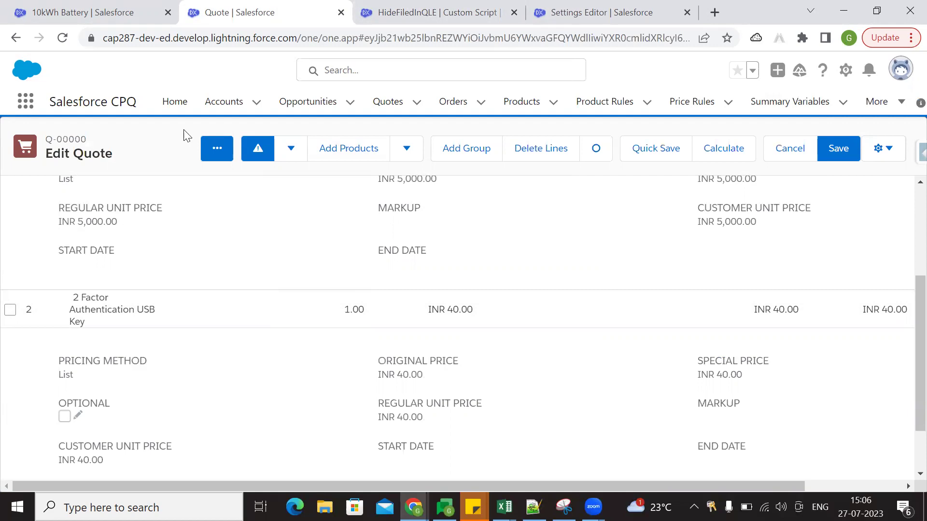
left_click(42, 9)
left_click(373, 6)
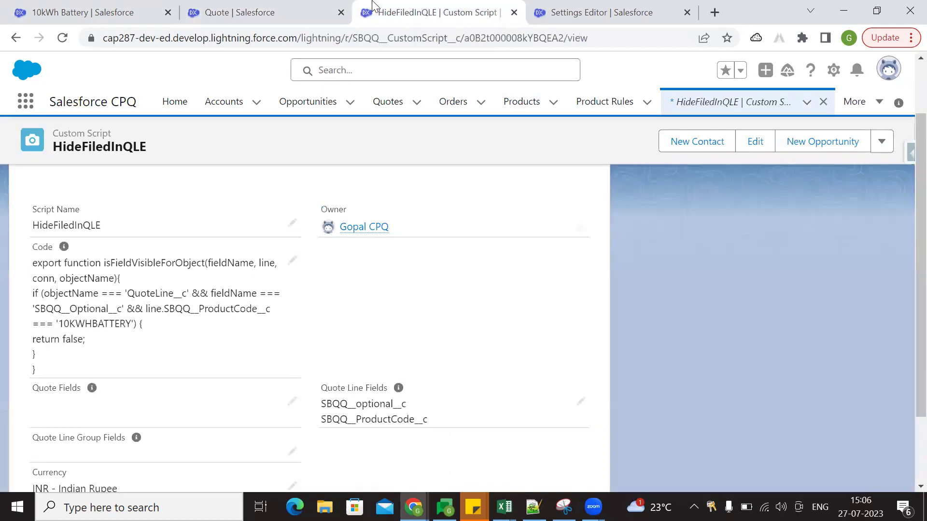
left_click(568, 7)
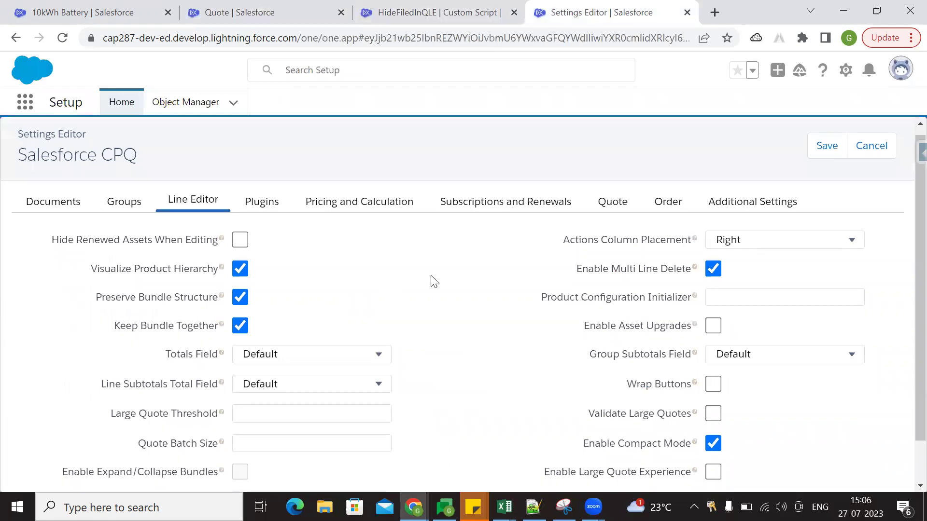
scroll(433, 282, "down", 1)
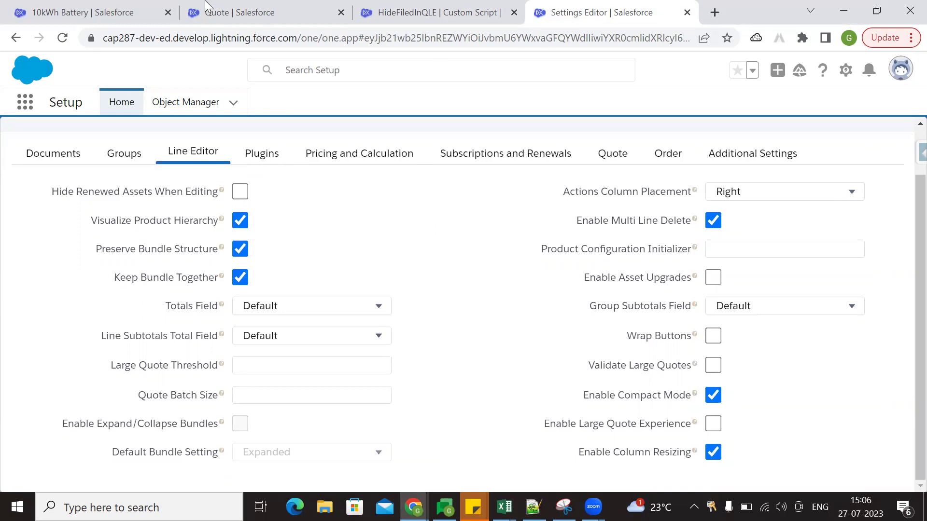
- Go back to the HideFiledInQLE custom script and look over its code and Quote Line Fields once more
left_click(133, 16)
left_click(309, 12)
left_click(382, 12)
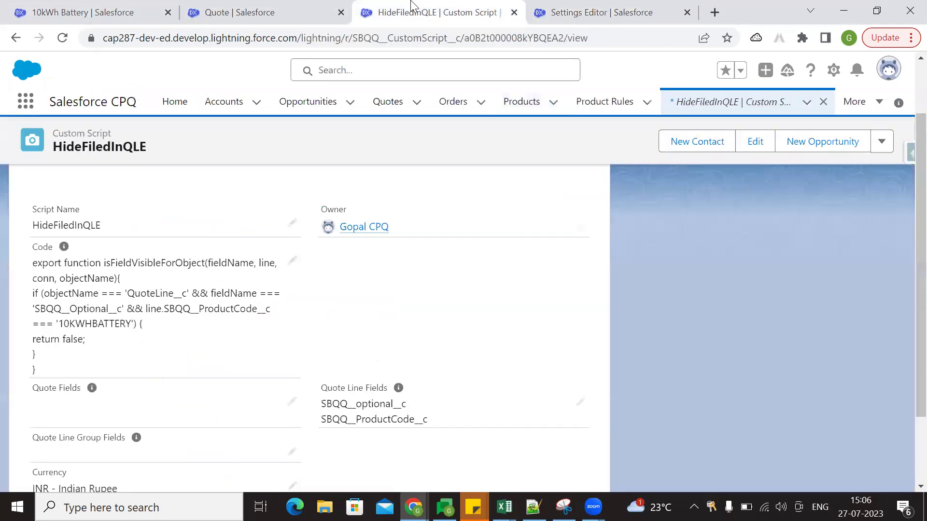
scroll(89, 324, "up", 2)
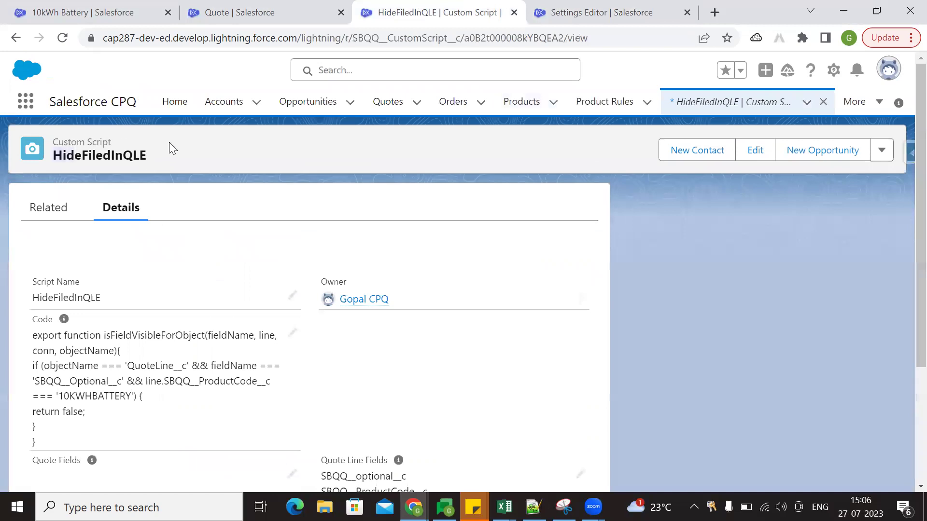
scroll(120, 321, "down", 3)
scroll(190, 313, "up", 2)
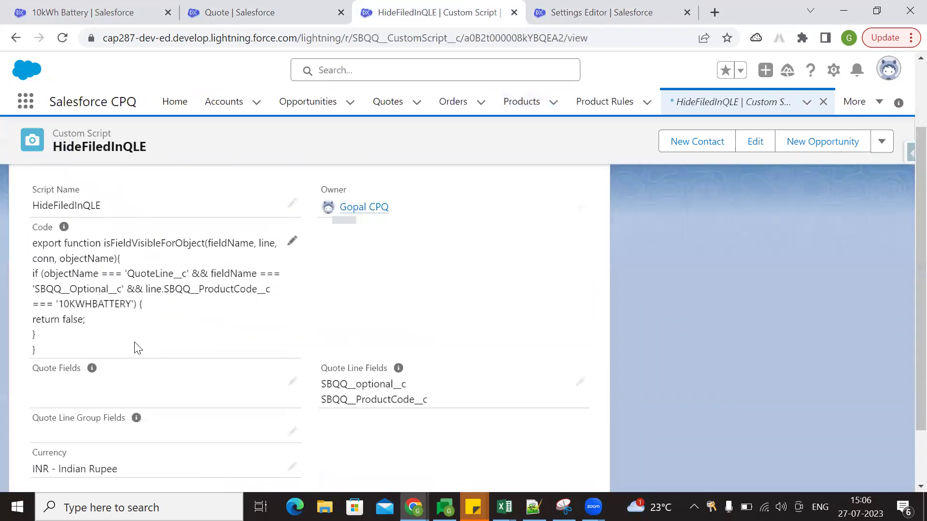